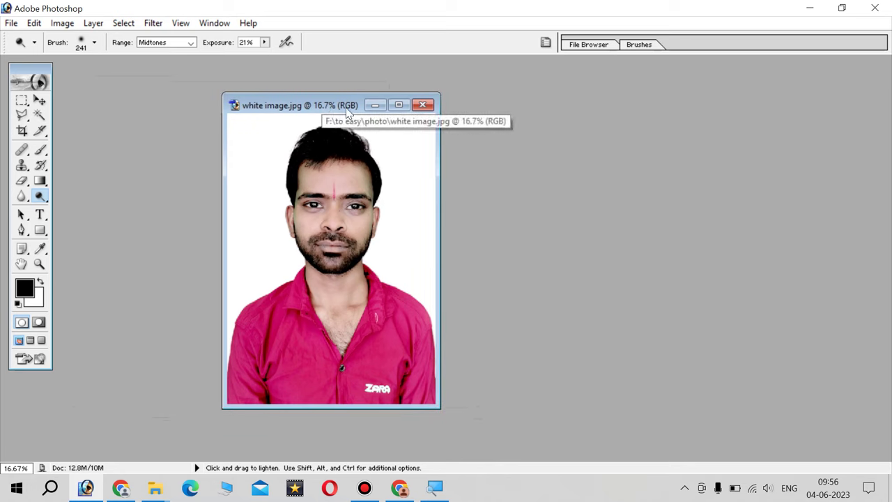
# Open Image Size for white image.jpg and examine its pixel dimensions, document size and resolution
pyautogui.rightClick(274, 107)
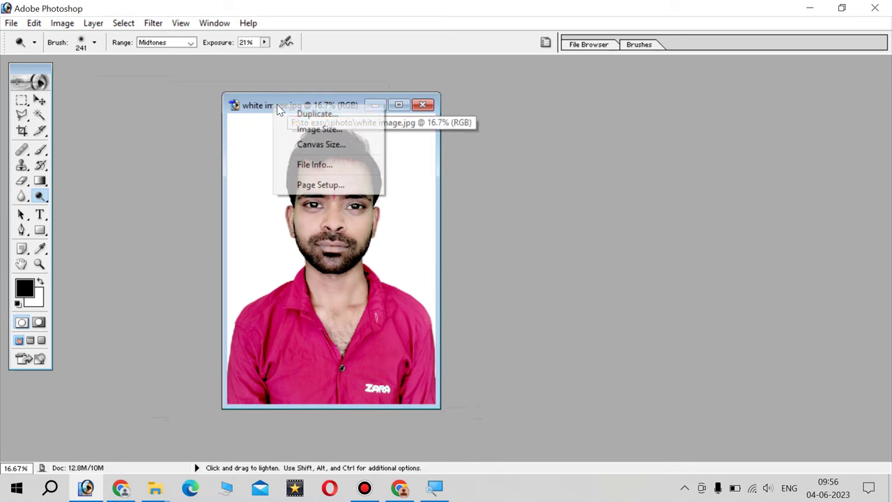
pyautogui.click(329, 130)
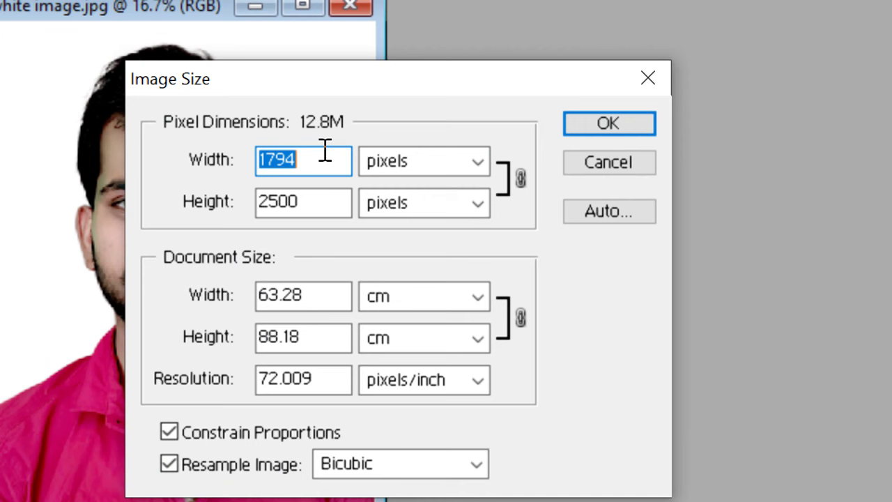
pyautogui.click(317, 219)
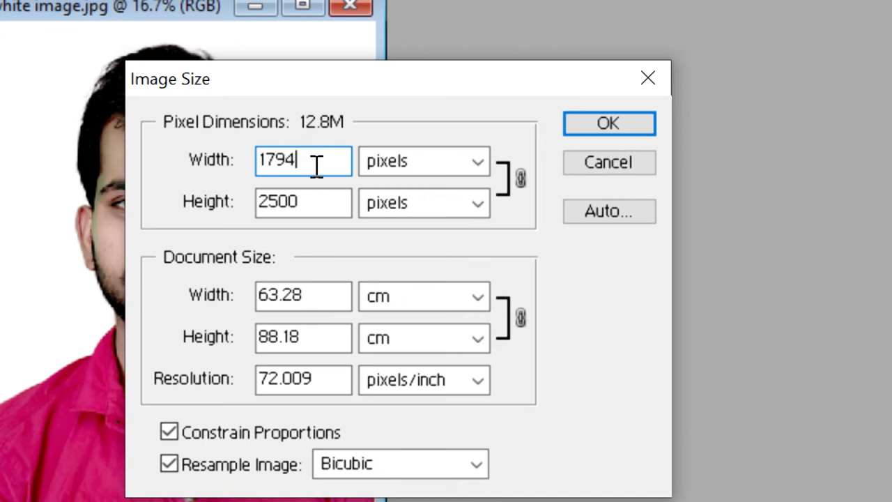
pyautogui.moveTo(333, 159); pyautogui.dragTo(245, 160)
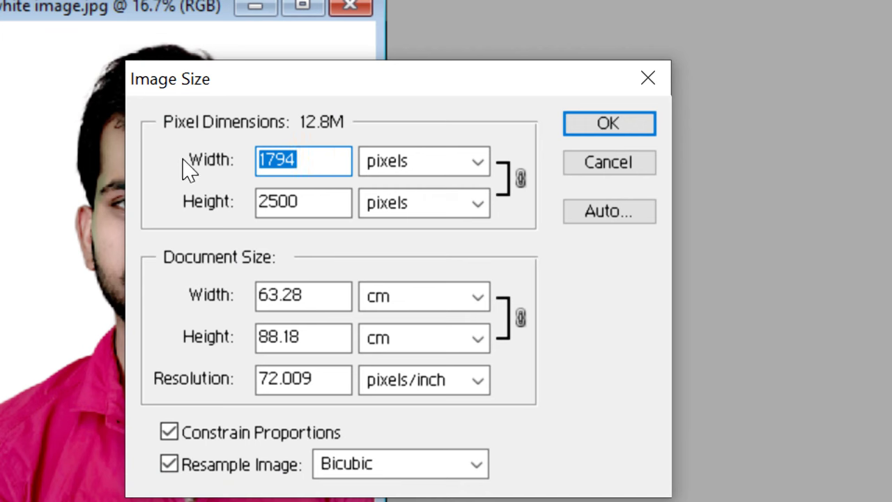
pyautogui.click(319, 159)
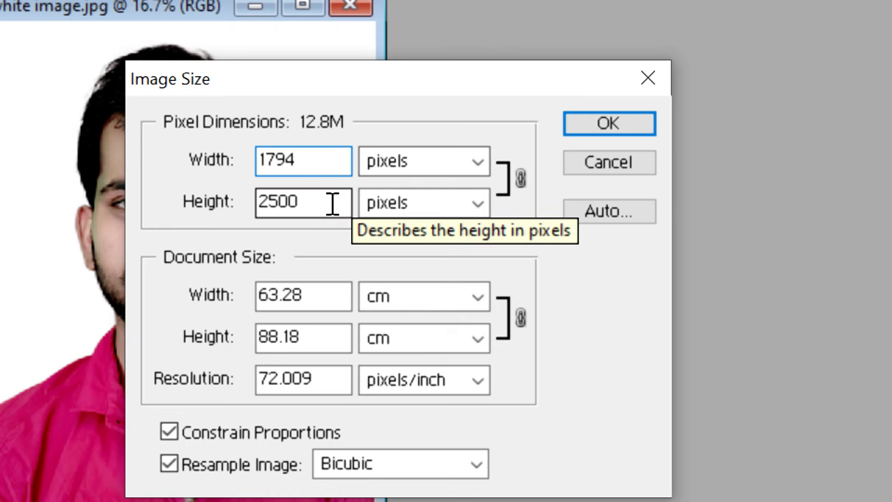
pyautogui.moveTo(331, 201); pyautogui.dragTo(228, 225)
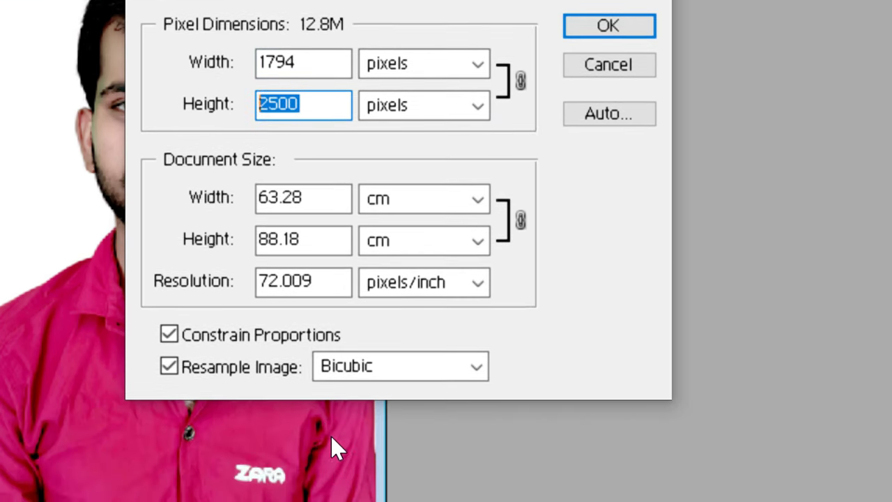
pyautogui.moveTo(328, 207); pyautogui.dragTo(216, 209)
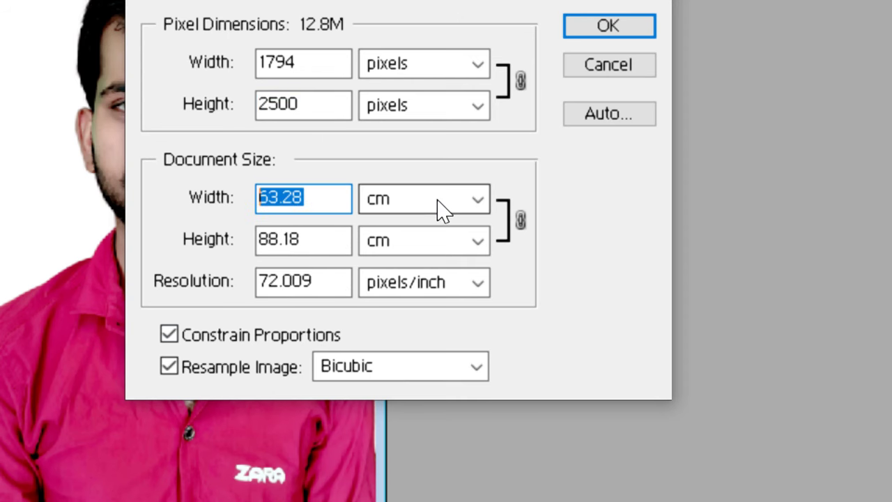
pyautogui.moveTo(299, 241); pyautogui.dragTo(237, 243)
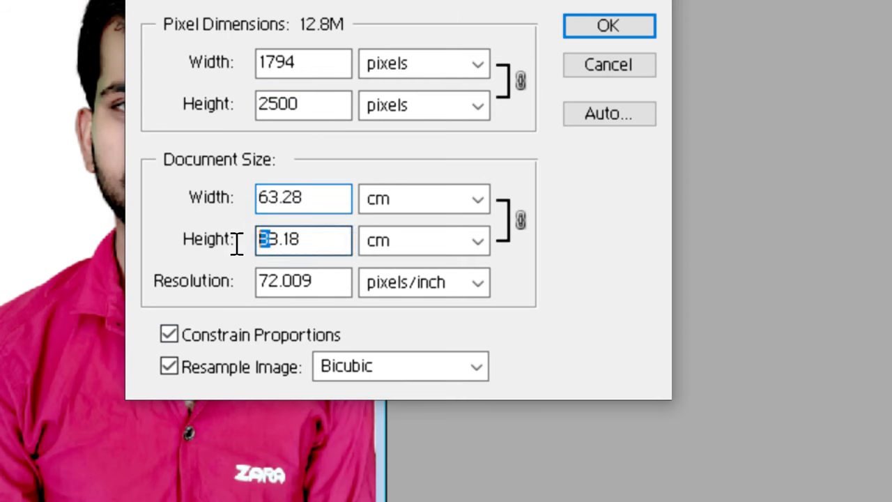
pyautogui.click(297, 244)
pyautogui.moveTo(345, 282); pyautogui.dragTo(249, 282)
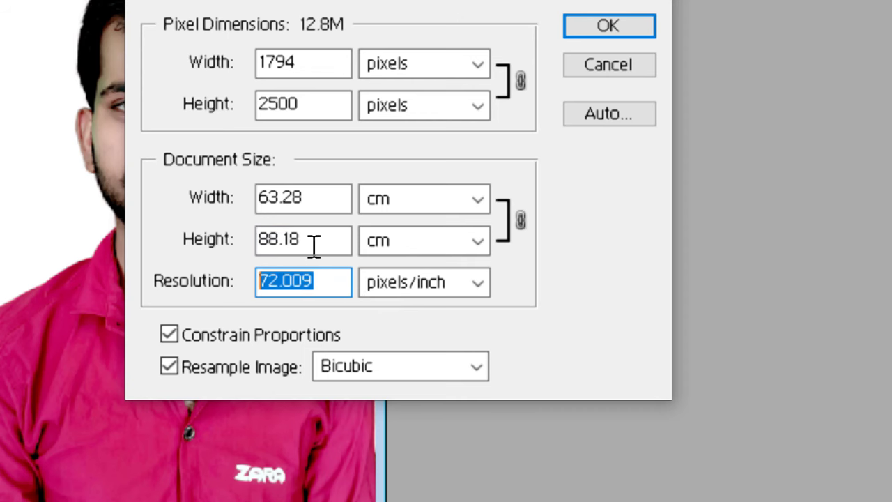
pyautogui.click(322, 199)
# Switch the document width and height units to inches and examine both values
pyautogui.click(425, 206)
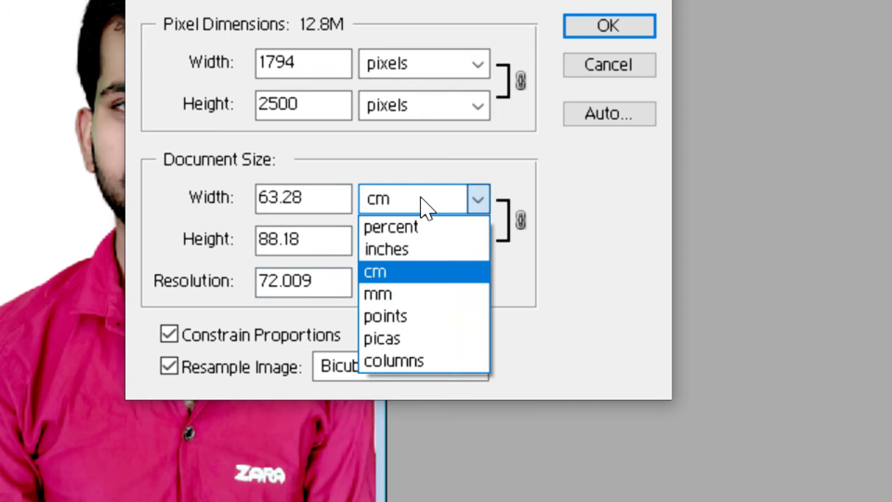
pyautogui.click(414, 205)
pyautogui.click(411, 208)
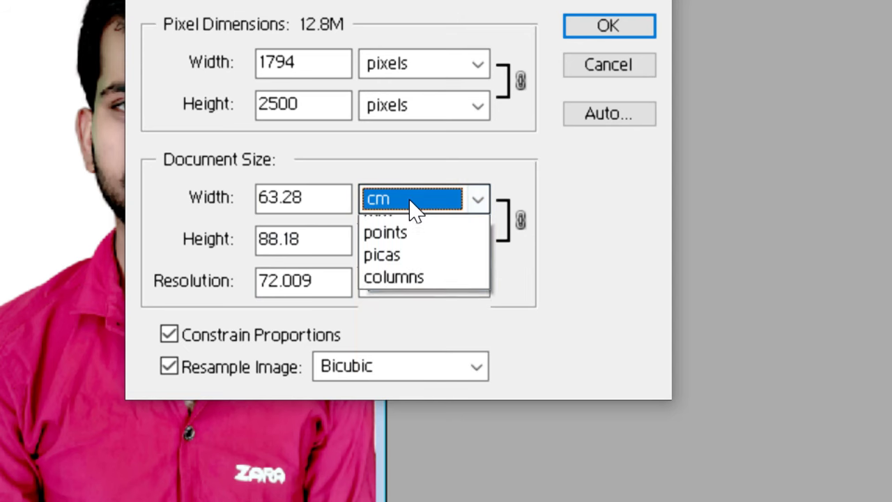
pyautogui.click(418, 251)
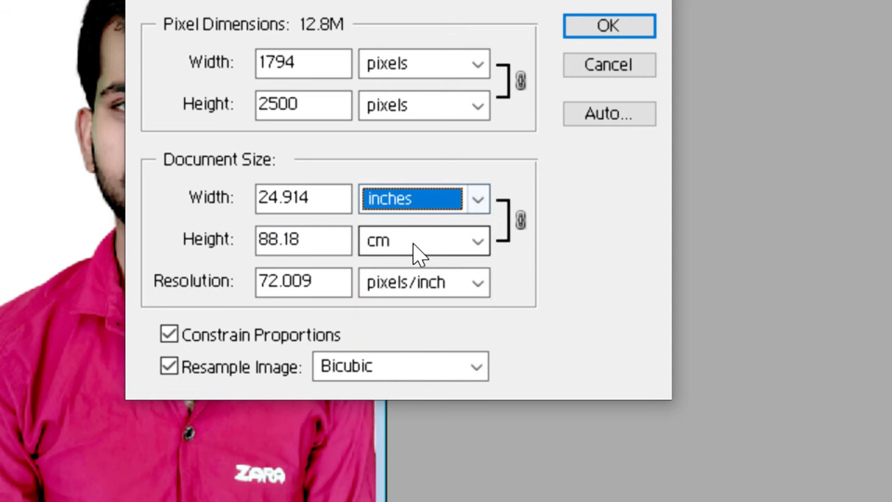
pyautogui.moveTo(313, 197); pyautogui.dragTo(263, 215)
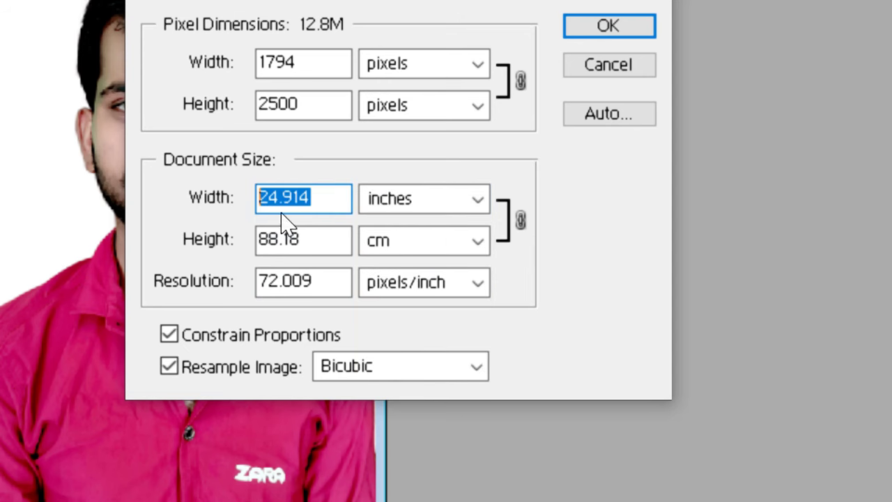
pyautogui.click(479, 244)
pyautogui.click(426, 296)
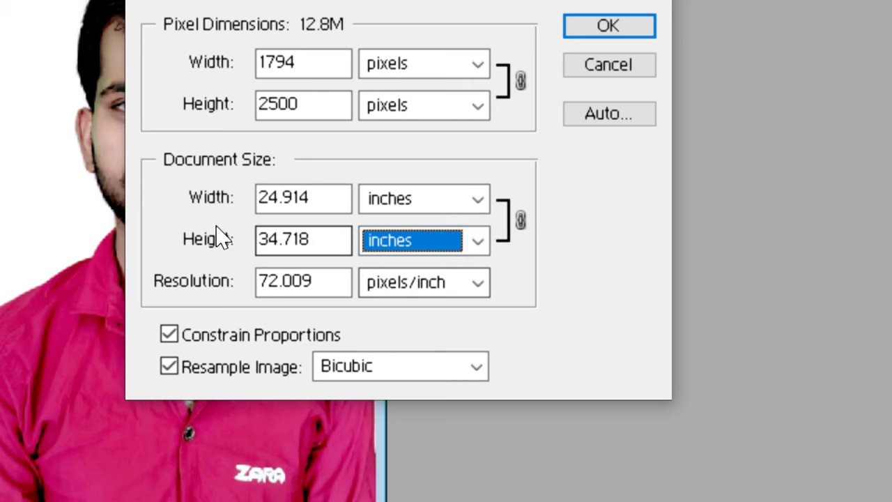
pyautogui.moveTo(334, 242); pyautogui.dragTo(216, 230)
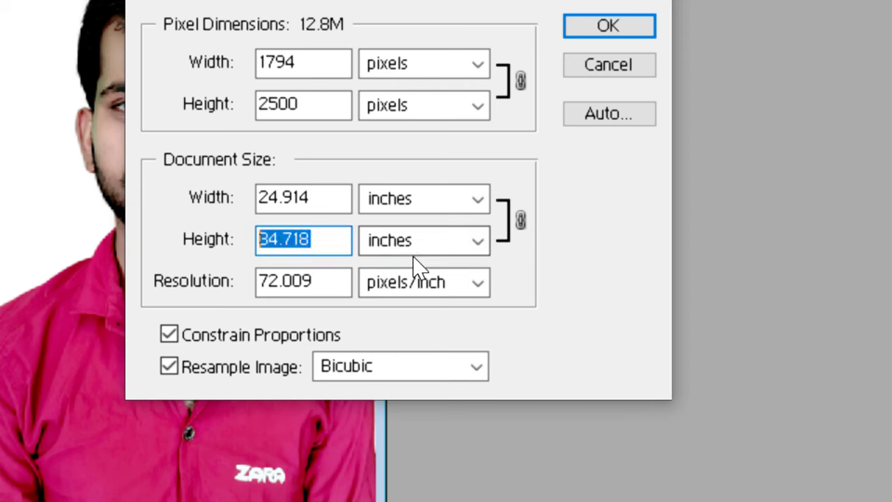
# Switch the document width and height units to mm and check both values
pyautogui.click(404, 205)
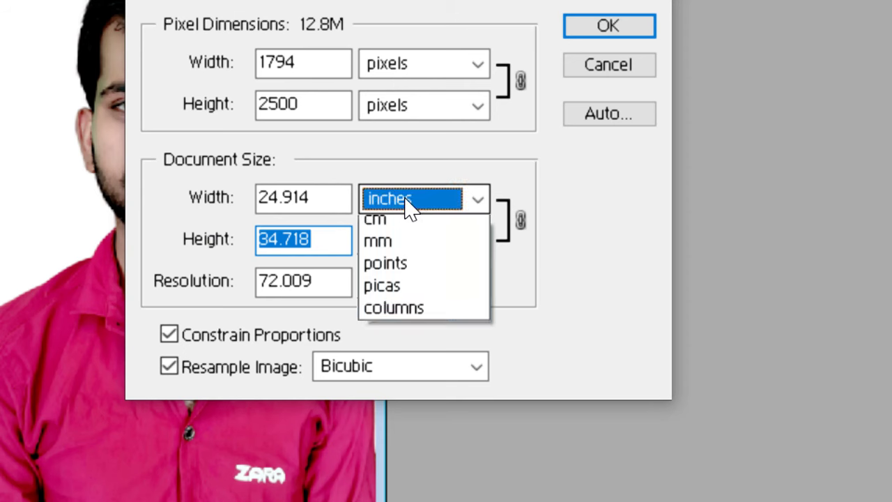
pyautogui.click(390, 295)
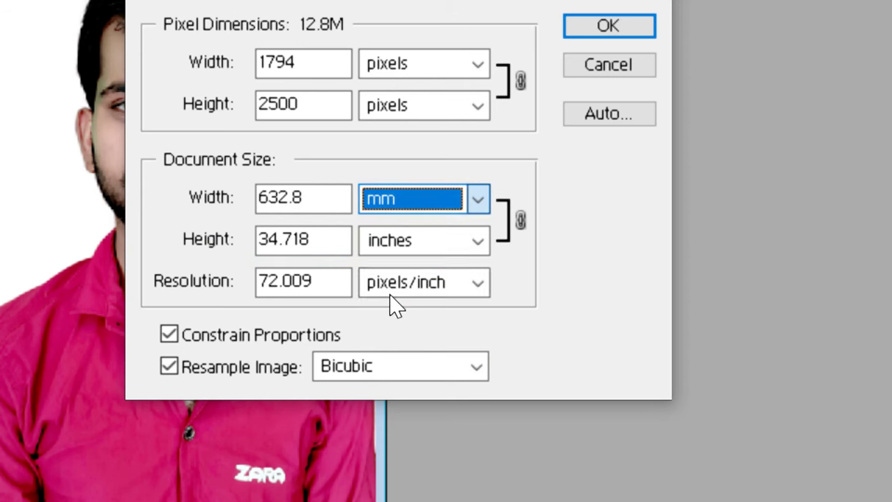
pyautogui.click(427, 249)
pyautogui.click(406, 339)
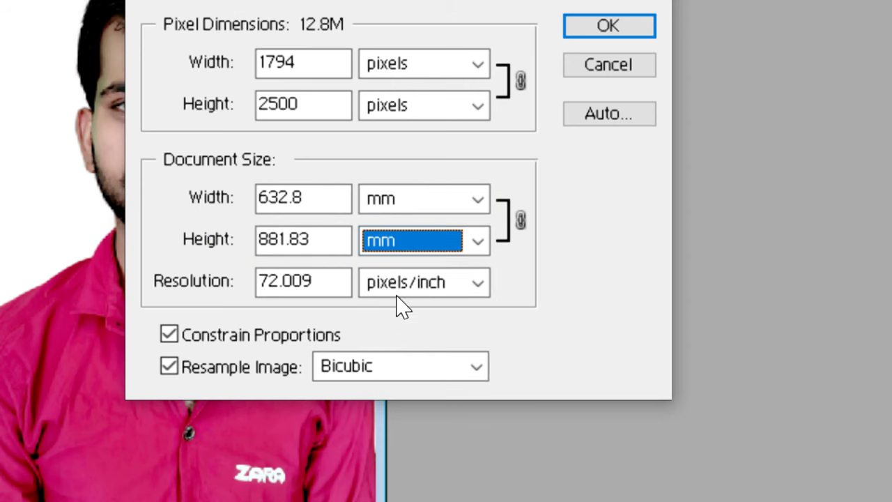
pyautogui.moveTo(320, 197); pyautogui.dragTo(235, 204)
pyautogui.moveTo(335, 239); pyautogui.dragTo(234, 230)
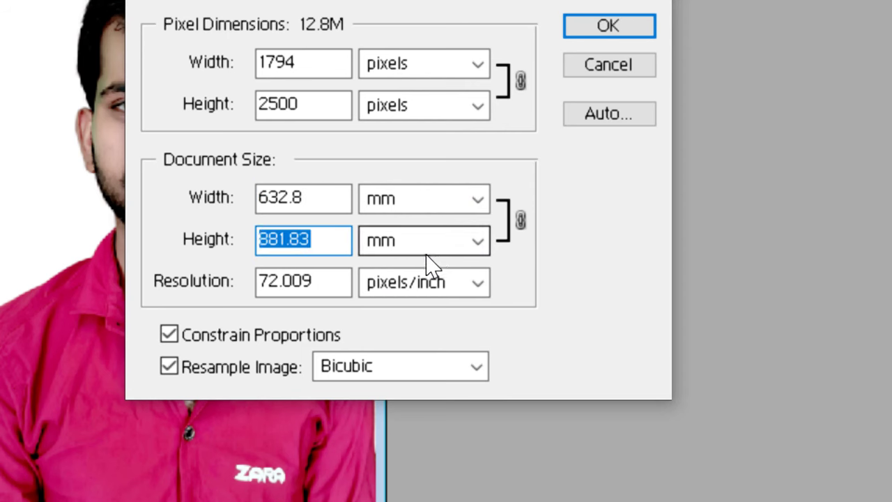
# Set the image resolution to 92 pixels/inch and examine the pixel dimensions and resolution
pyautogui.moveTo(338, 281); pyautogui.dragTo(215, 293)
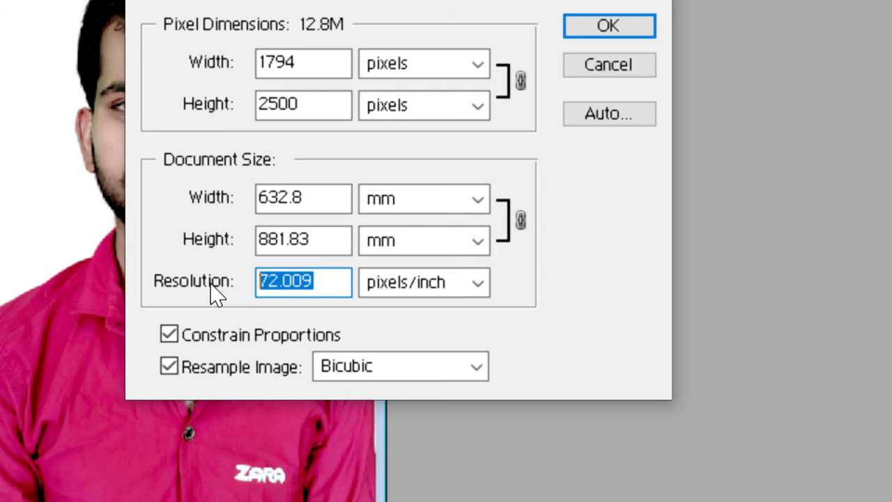
pyautogui.write('92')
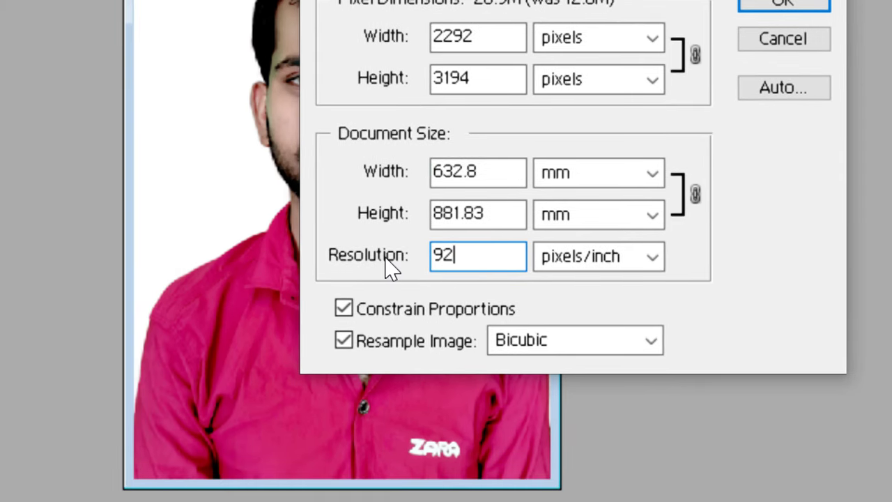
pyautogui.doubleClick(478, 258)
pyautogui.doubleClick(486, 261)
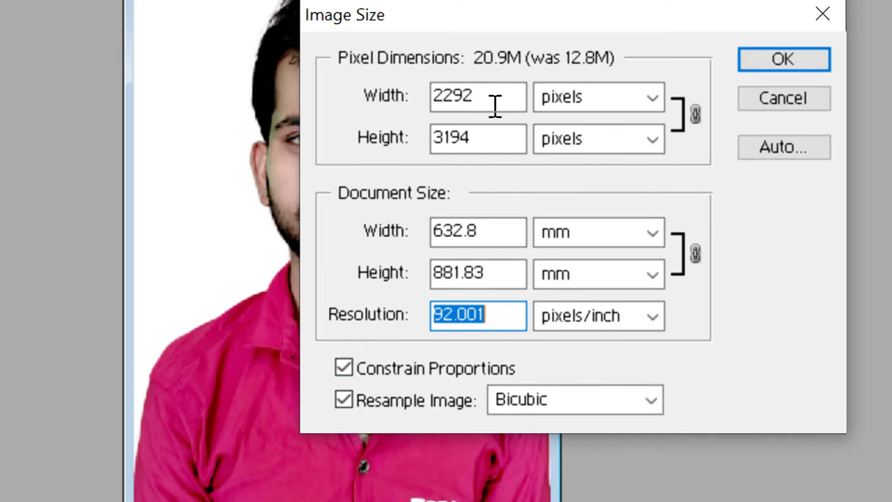
pyautogui.doubleClick(490, 327)
pyautogui.click(490, 322)
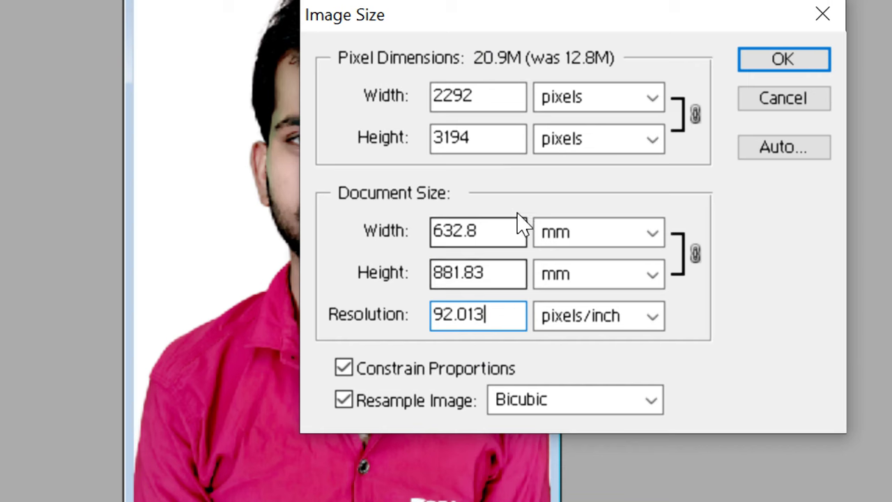
pyautogui.click(395, 319)
pyautogui.moveTo(395, 319); pyautogui.dragTo(446, 324)
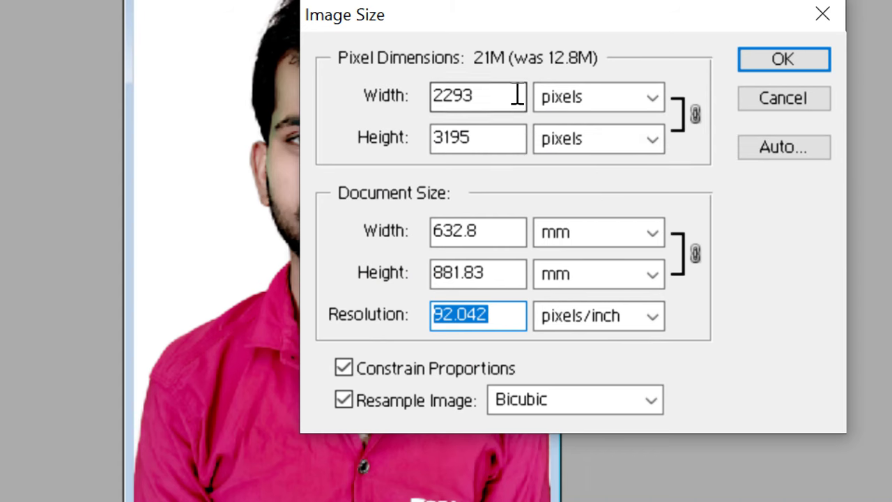
# Try a pixel width of 100 and a pixel height of 300, and discard the Image Size changes
pyautogui.click(400, 99)
pyautogui.write('1')
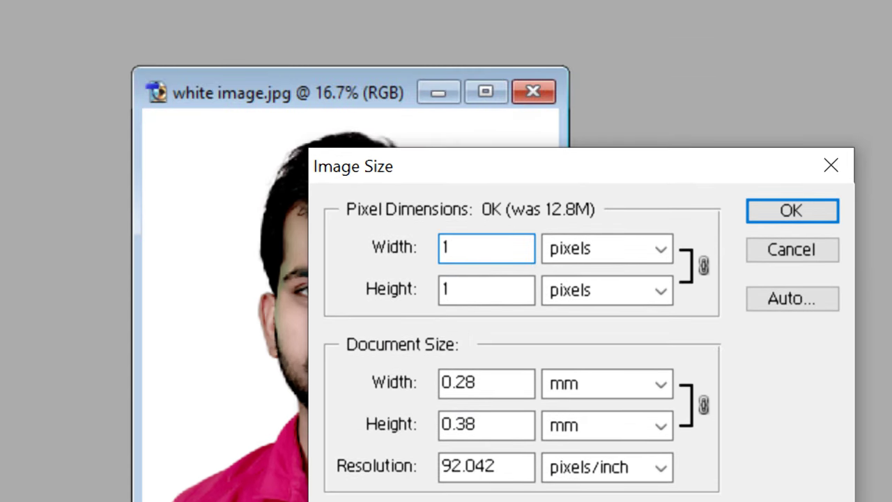
pyautogui.write('00')
pyautogui.doubleClick(500, 291)
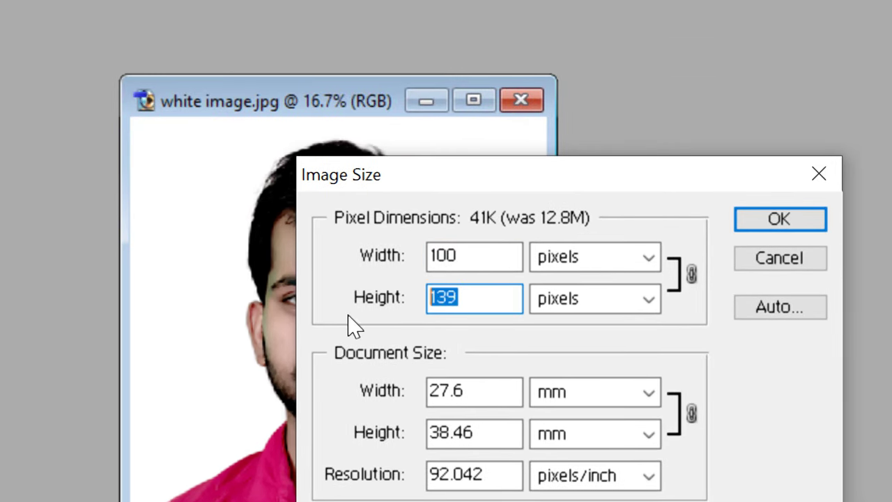
pyautogui.write('300')
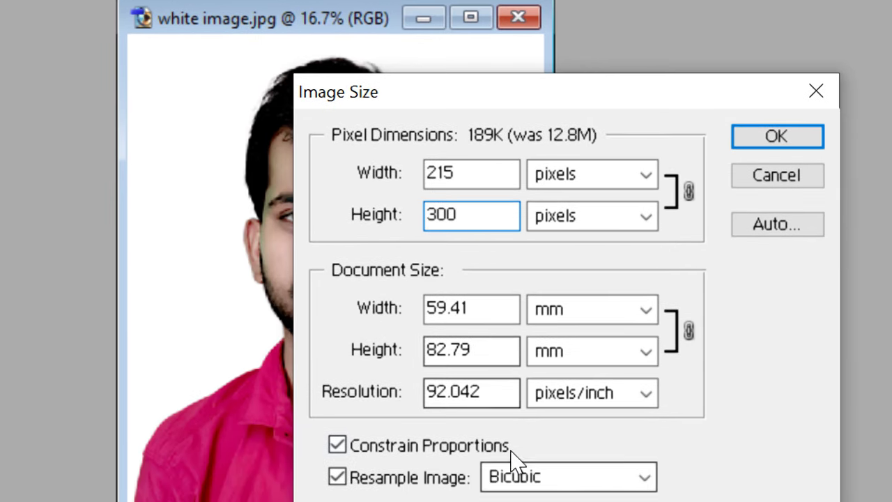
pyautogui.moveTo(500, 392); pyautogui.dragTo(350, 412)
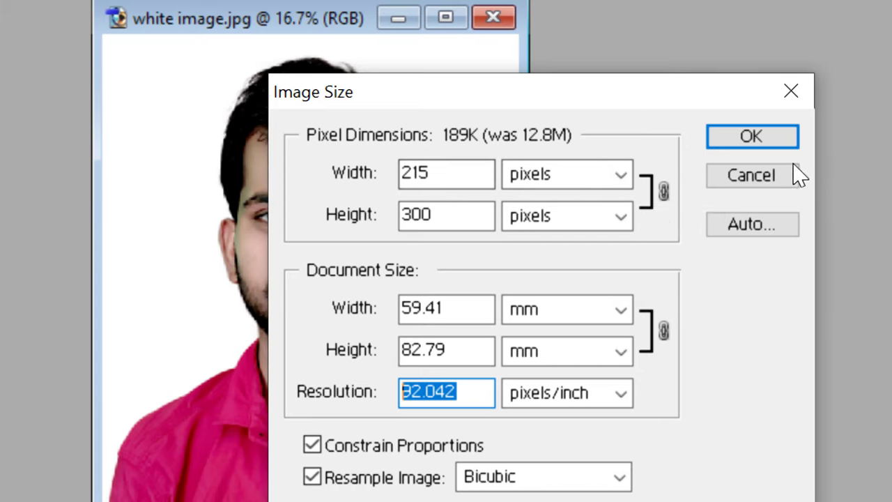
pyautogui.click(749, 177)
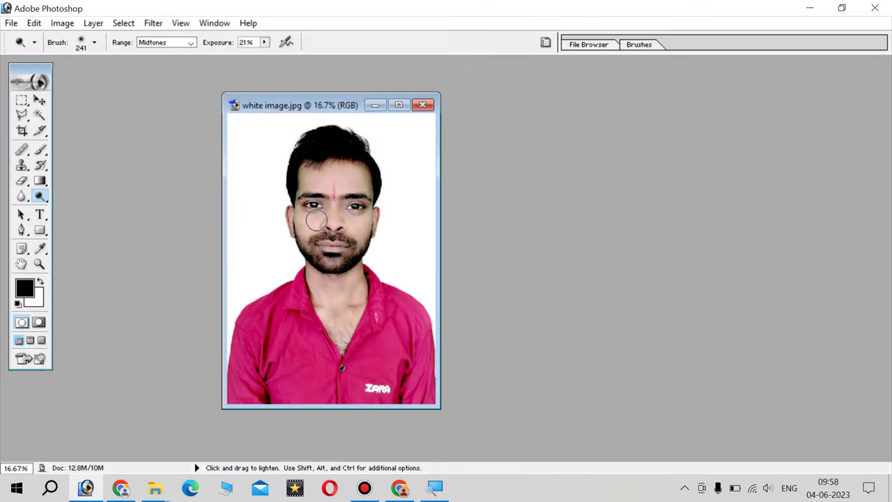
# Move the photo window aside and start a new document with the Custom preset size
pyautogui.moveTo(301, 106); pyautogui.dragTo(183, 104)
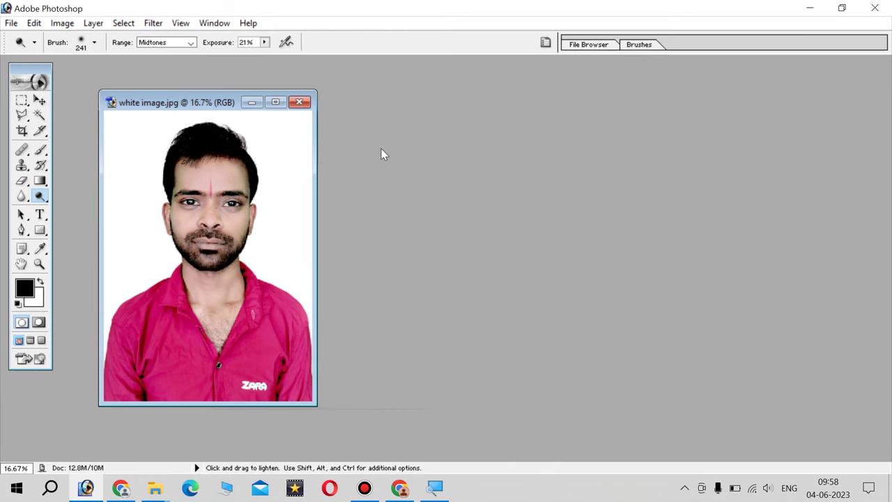
pyautogui.moveTo(210, 108)
pyautogui.mouseDown()
pyautogui.moveTo(230, 116)
pyautogui.moveTo(215, 117)
pyautogui.moveTo(215, 109)
pyautogui.mouseUp()
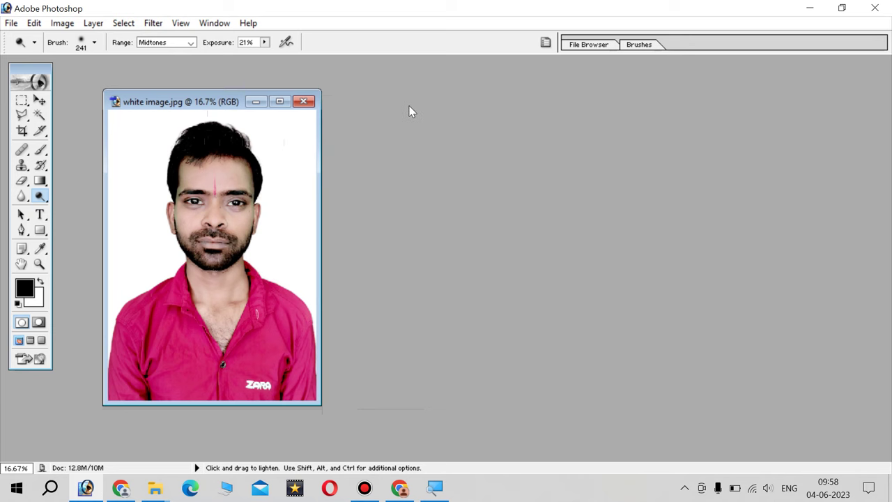
pyautogui.click(11, 23)
pyautogui.click(46, 37)
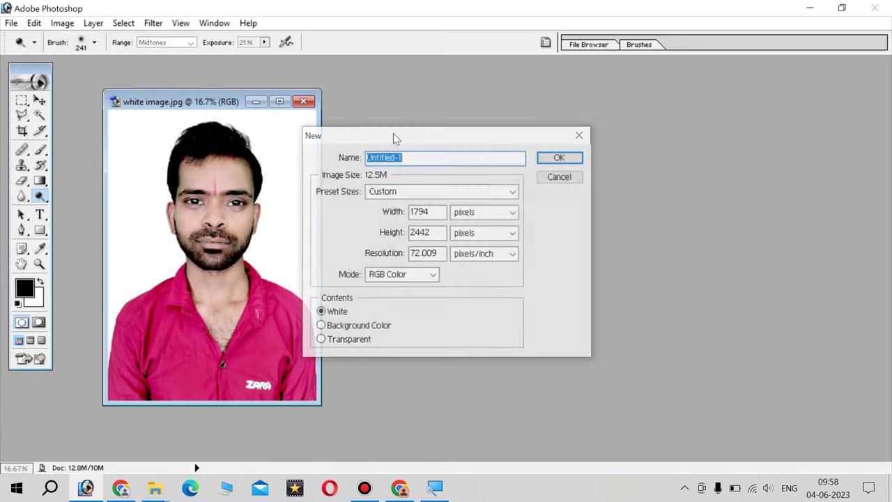
pyautogui.click(381, 197)
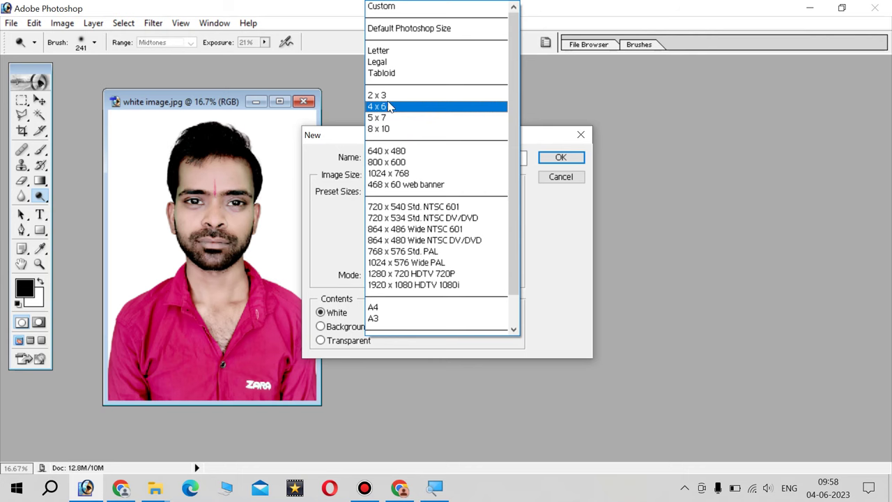
pyautogui.click(411, 10)
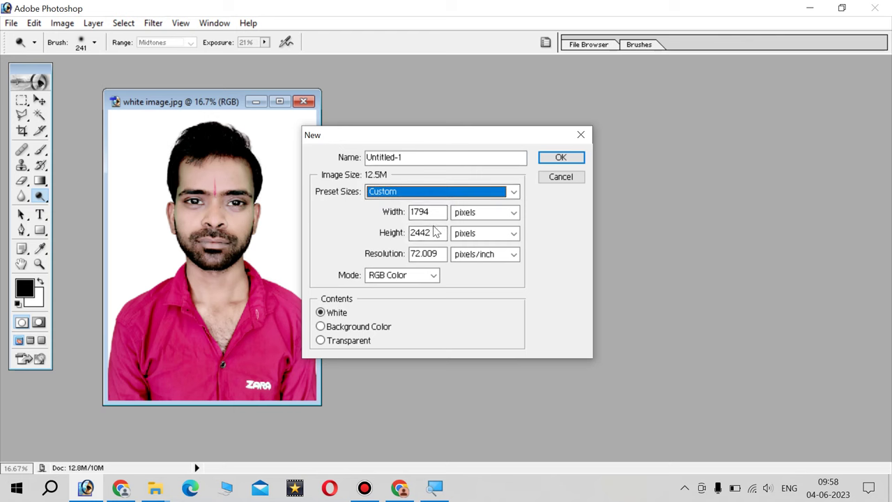
# Set the new document's units to cm, with a width of 3.5 cm and a height of 4.5 cm
pyautogui.click(471, 218)
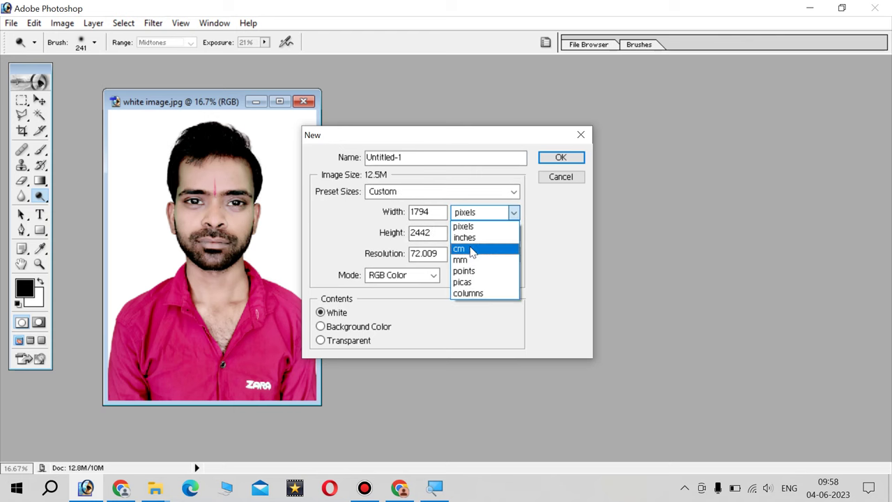
pyautogui.click(474, 248)
pyautogui.click(471, 239)
pyautogui.click(468, 267)
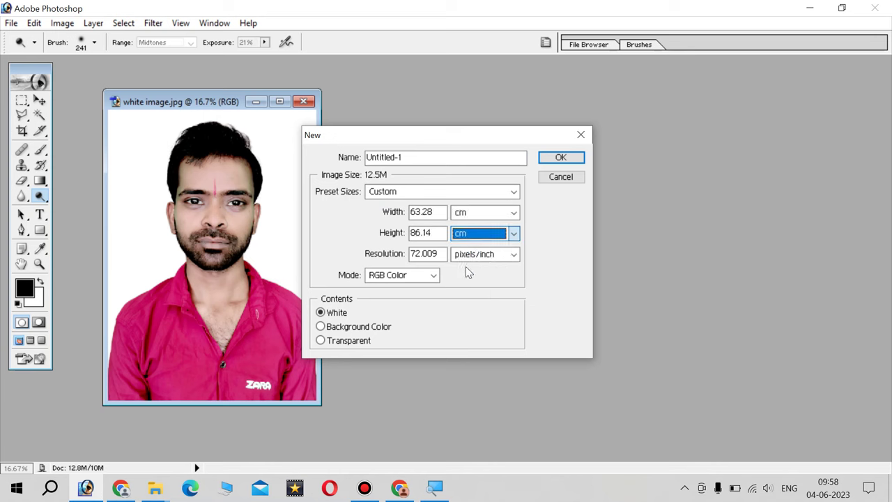
pyautogui.click(440, 212)
pyautogui.moveTo(440, 212); pyautogui.dragTo(381, 219)
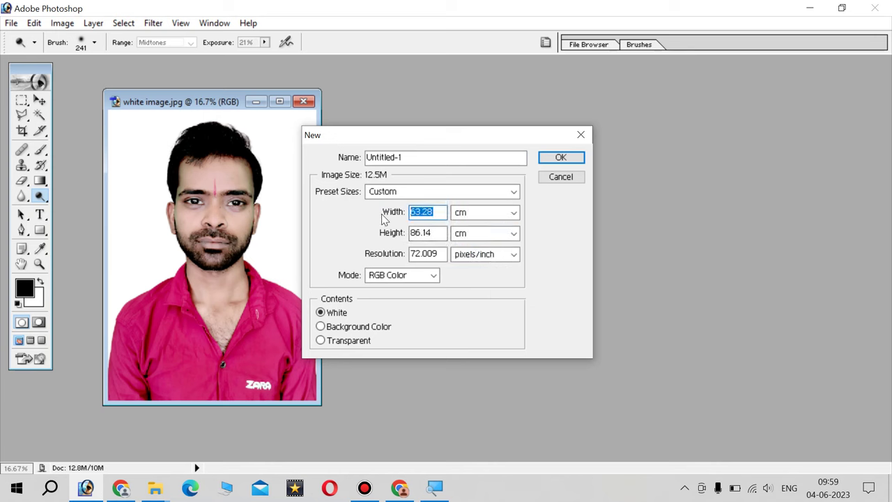
pyautogui.write('3.5')
pyautogui.press('Tab')
pyautogui.write('4')
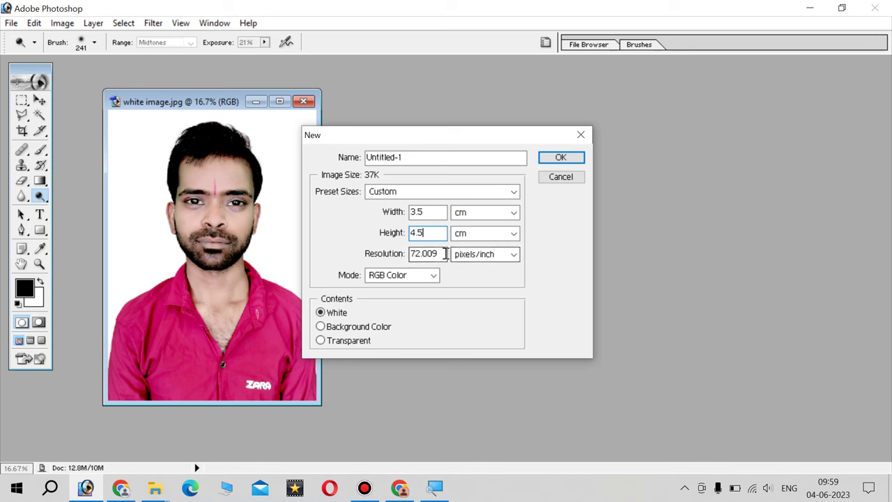
# Set the resolution to 300 pixels/inch and create the blank document
pyautogui.moveTo(446, 254); pyautogui.dragTo(402, 258)
pyautogui.write('3')
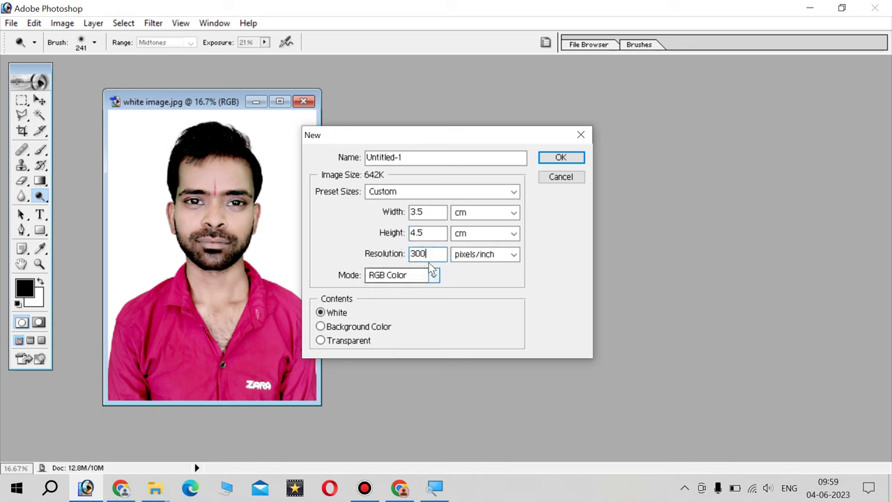
pyautogui.write('00')
pyautogui.click(561, 158)
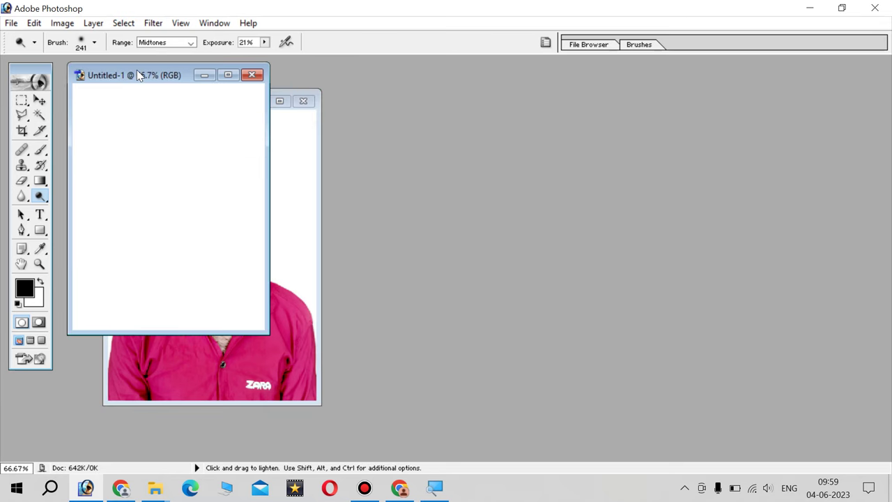
# Place the blank document's window beside the photo window so both are fully visible
pyautogui.moveTo(137, 74); pyautogui.dragTo(522, 112)
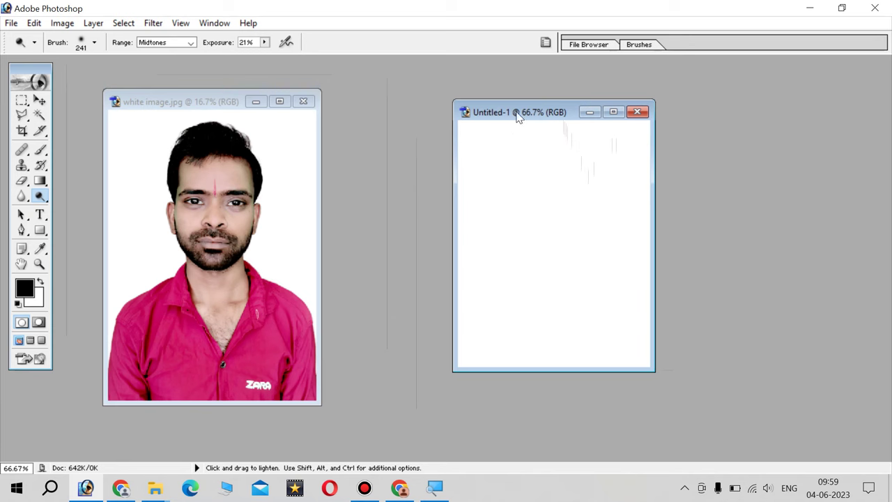
pyautogui.moveTo(518, 116); pyautogui.dragTo(552, 119)
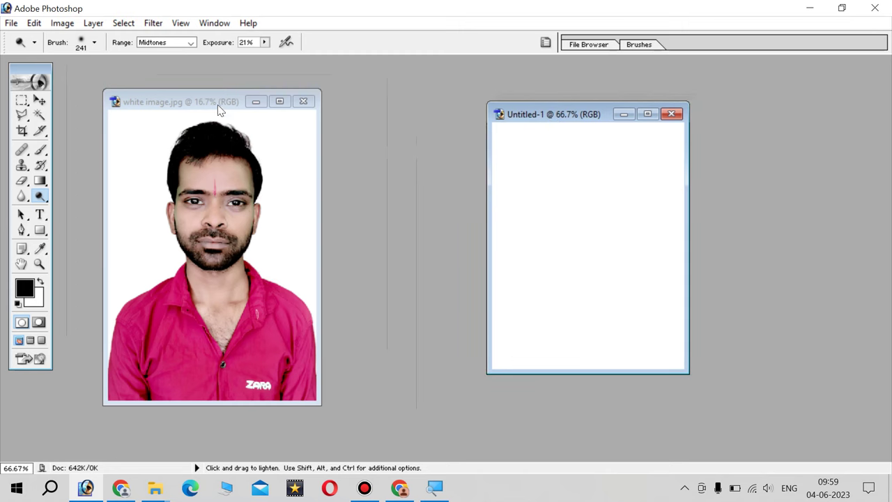
pyautogui.click(218, 105)
pyautogui.click(542, 128)
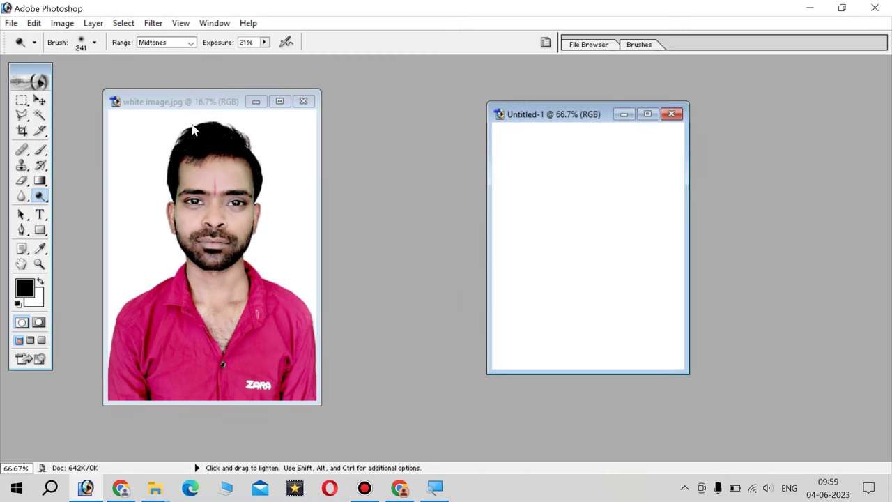
# Try placing the full-size photo in the blank document with the Move tool, and undo the placement
pyautogui.click(182, 105)
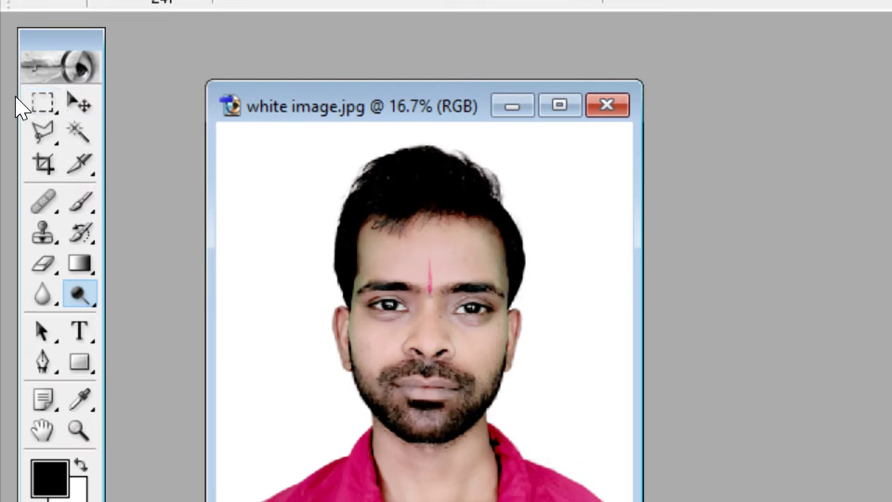
pyautogui.click(40, 102)
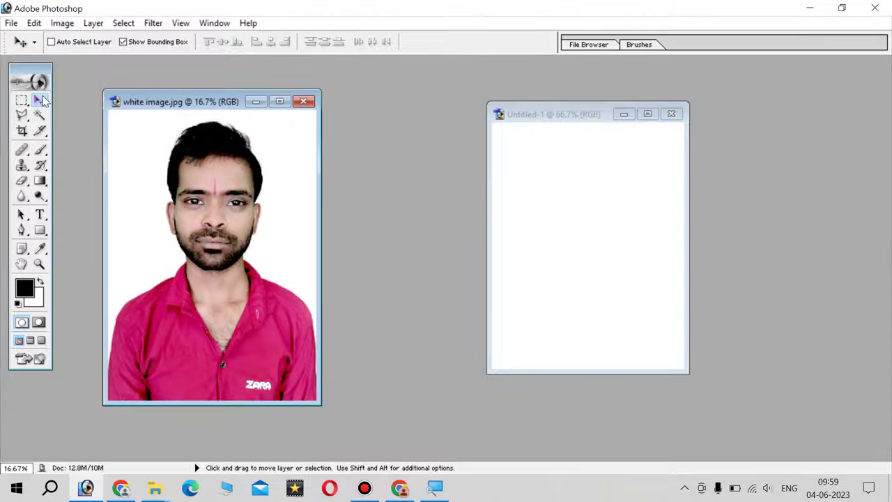
pyautogui.moveTo(245, 208); pyautogui.dragTo(603, 189)
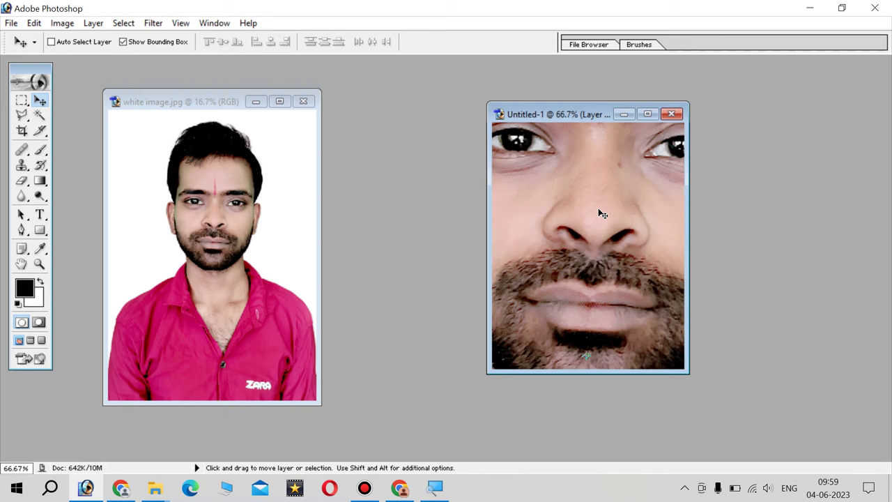
pyautogui.click(599, 209)
pyautogui.hotkey('ctrl', 'alt', 'z')
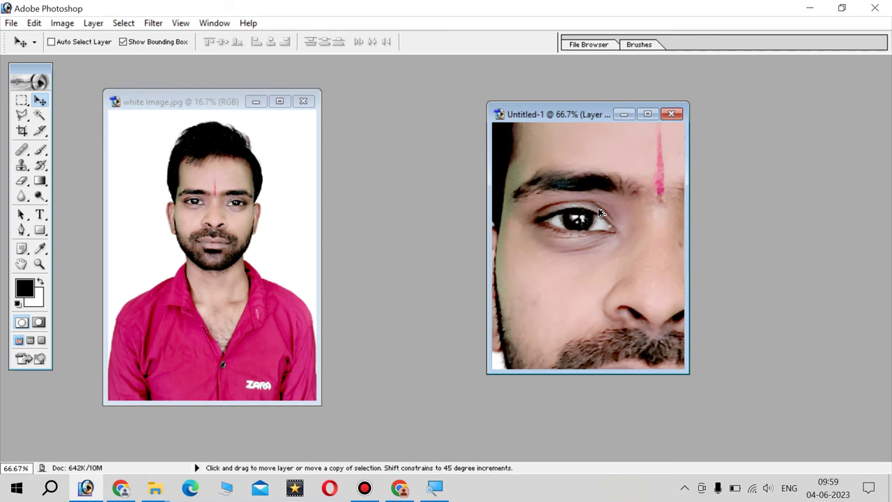
pyautogui.hotkey('ctrl', 'alt', 'z')
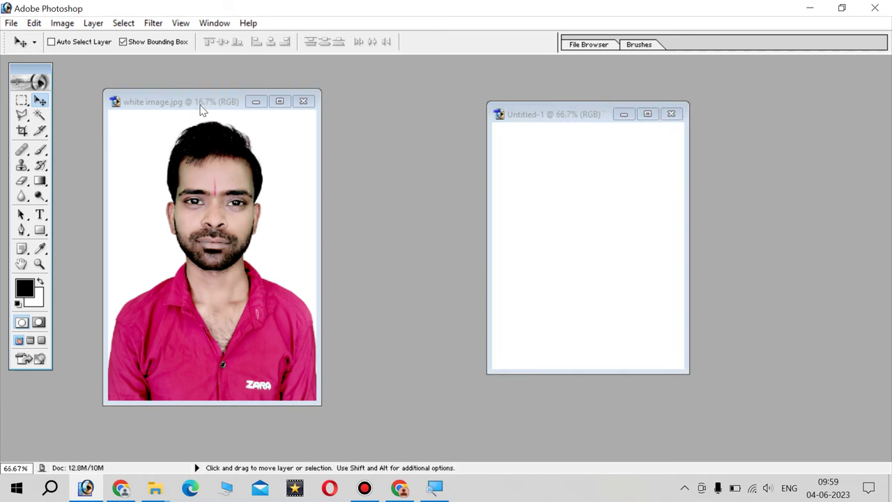
# Check the blank document's dimensions and resolution in its Image Size settings
pyautogui.moveTo(195, 104)
pyautogui.mouseDown()
pyautogui.moveTo(247, 75)
pyautogui.moveTo(181, 90)
pyautogui.moveTo(188, 108)
pyautogui.moveTo(187, 97)
pyautogui.mouseUp()
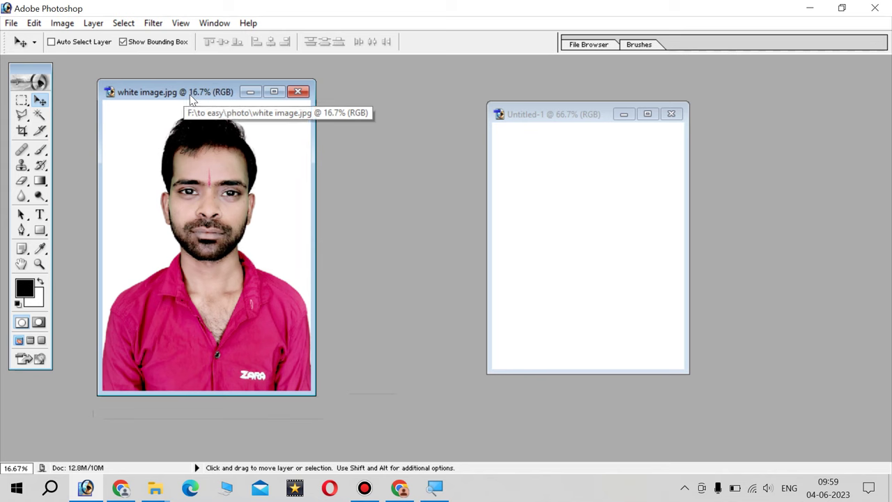
pyautogui.rightClick(557, 113)
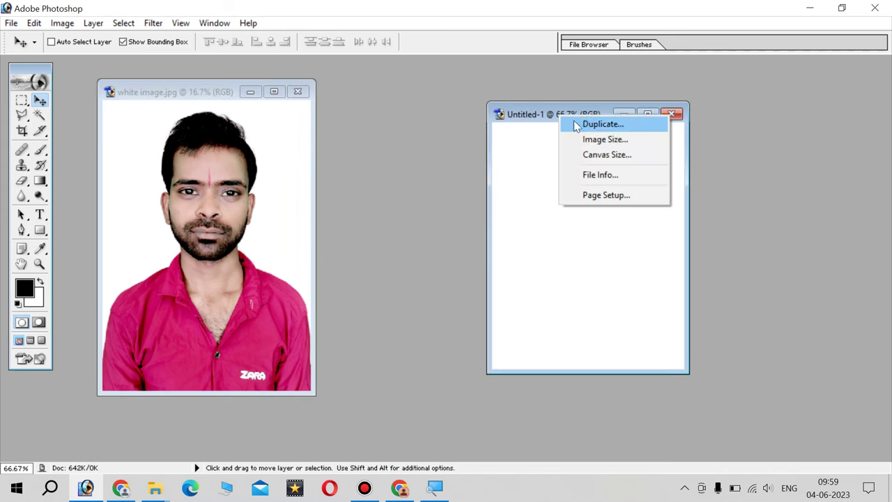
pyautogui.click(591, 141)
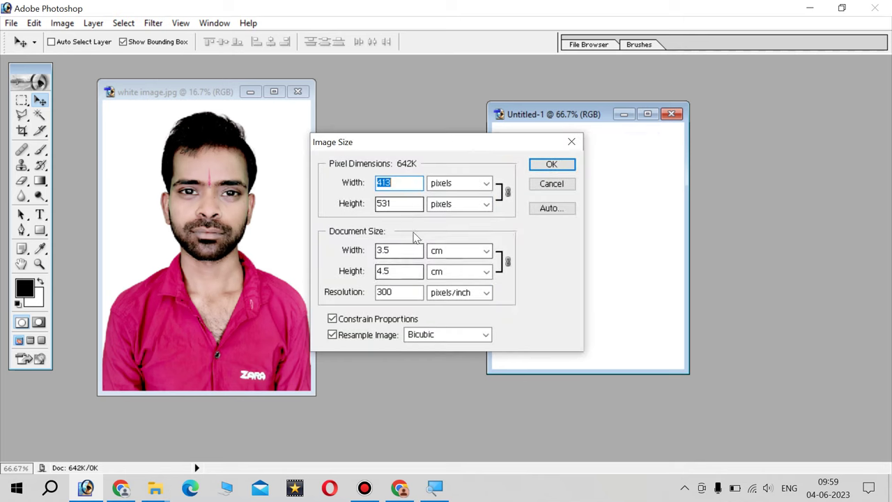
# Set the portrait photo's resolution to 300 pixels/inch in its Image Size settings
pyautogui.rightClick(184, 96)
pyautogui.click(225, 112)
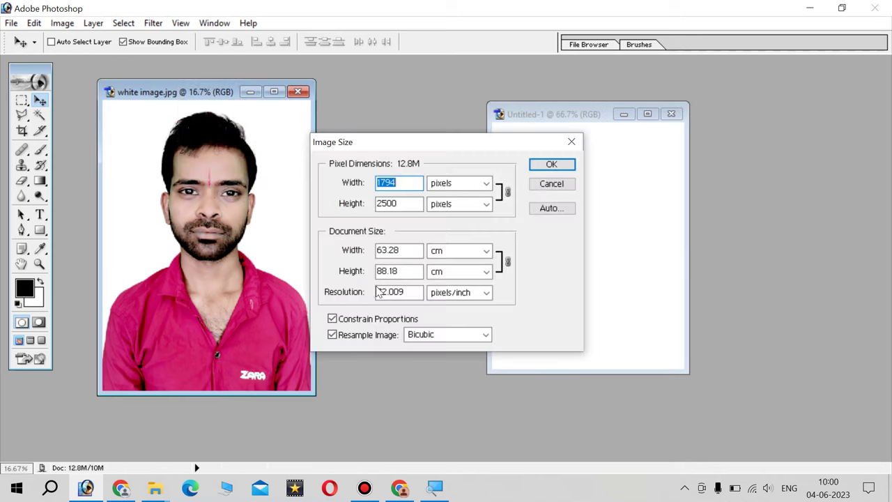
pyautogui.moveTo(412, 297); pyautogui.dragTo(377, 289)
pyautogui.write('300')
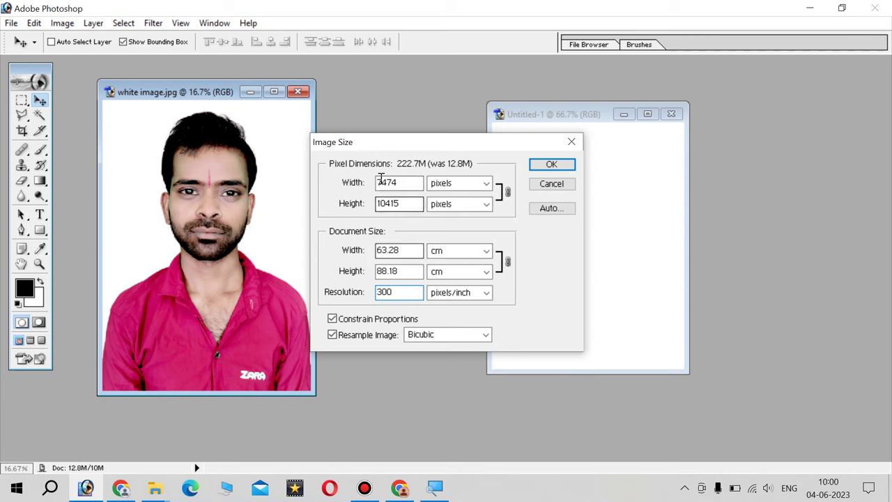
# Enter a document width of 3.5 cm and a height of 4.5 cm for the photo with proportions constrained
pyautogui.doubleClick(404, 252)
pyautogui.write('3')
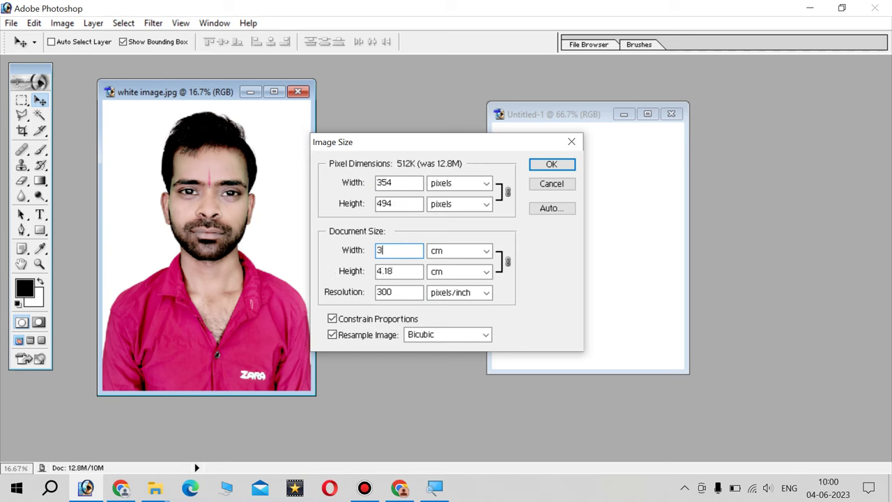
pyautogui.write('.5')
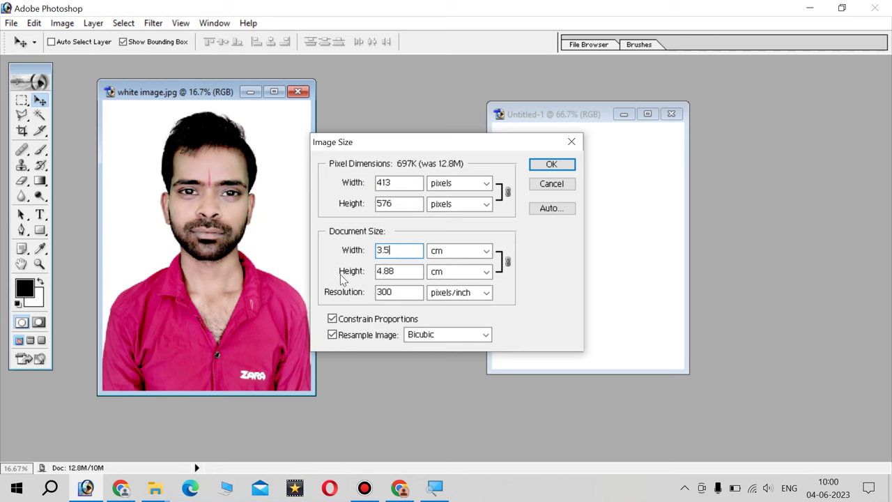
pyautogui.doubleClick(403, 270)
pyautogui.write('4.')
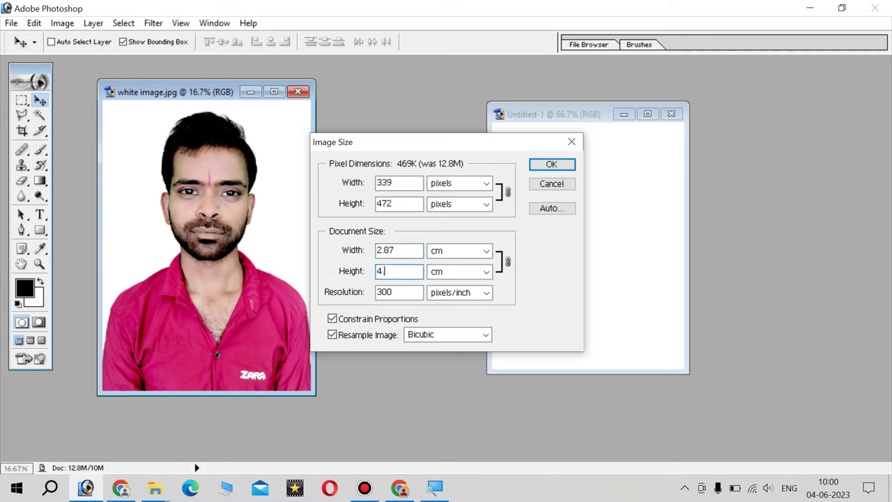
pyautogui.write('5')
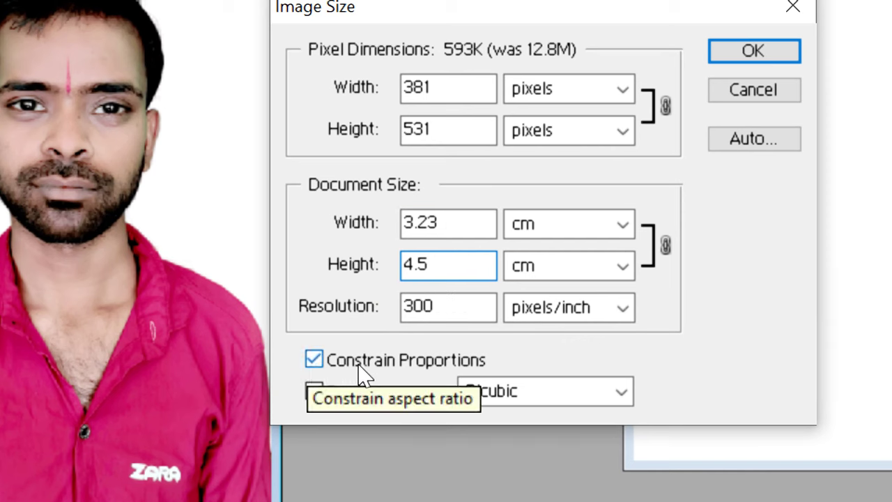
# Turn off Constrain Proportions and set the photo's document width to 3.5 cm
pyautogui.click(314, 360)
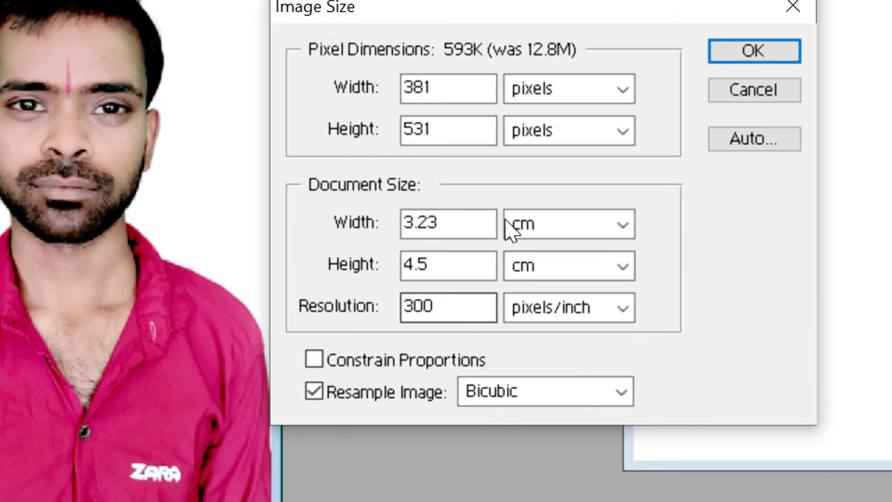
pyautogui.moveTo(462, 223); pyautogui.dragTo(354, 247)
pyautogui.write('3')
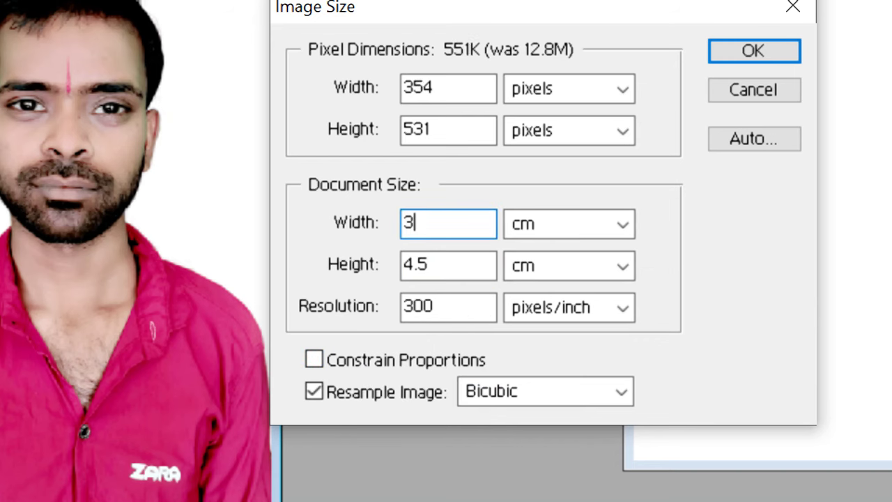
pyautogui.write('.5')
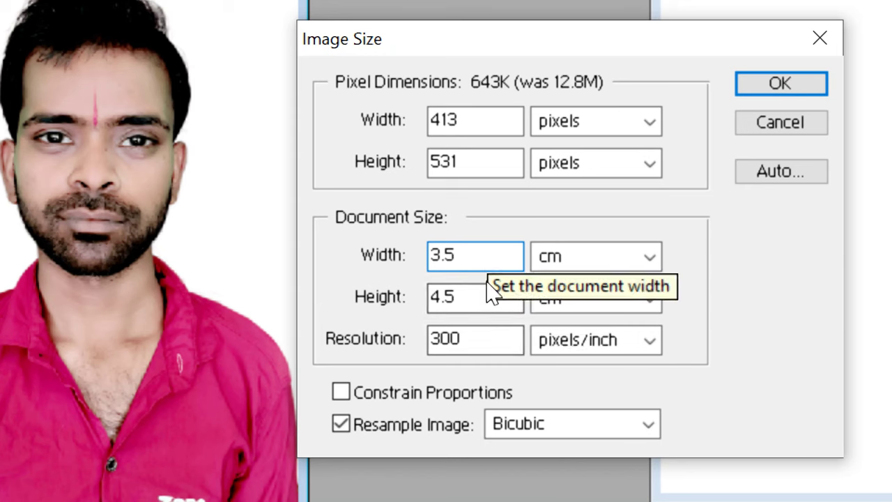
# Check the photo's document height and width values and apply the new image size
pyautogui.click(403, 347)
pyautogui.click(404, 300)
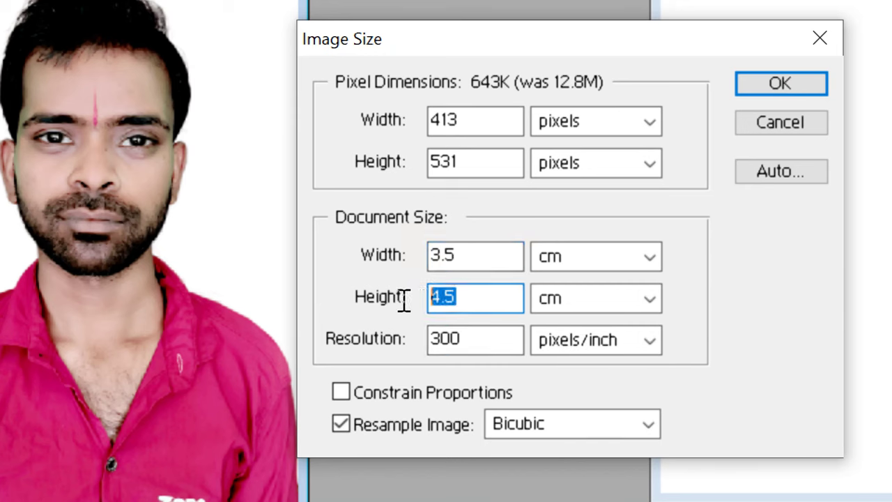
pyautogui.click(470, 260)
pyautogui.click(404, 258)
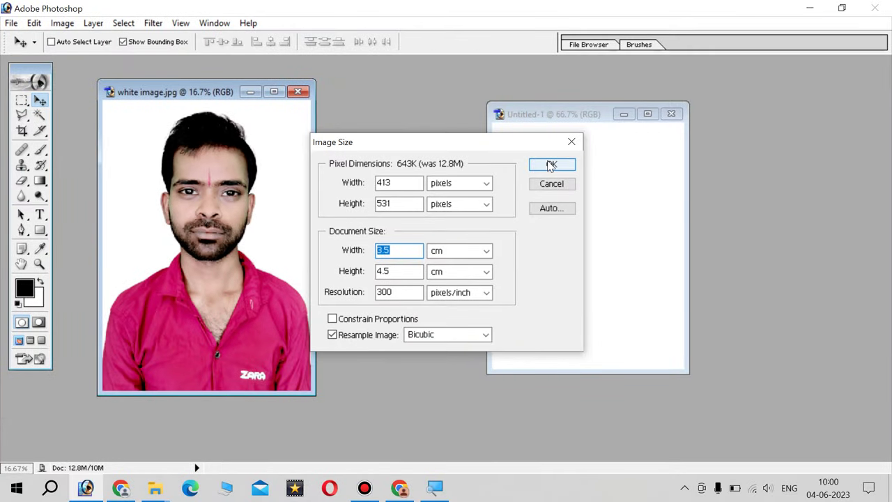
pyautogui.click(550, 165)
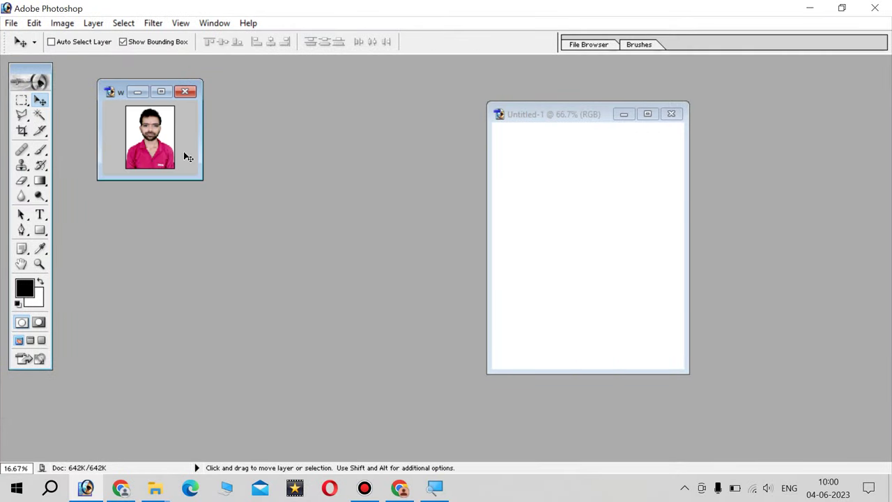
# Enlarge the resized photo's window and zoom the photo in to 69.6%
pyautogui.moveTo(199, 186); pyautogui.dragTo(309, 349)
pyautogui.scroll(4, 228, 244)
pyautogui.scroll(5, 227, 244)
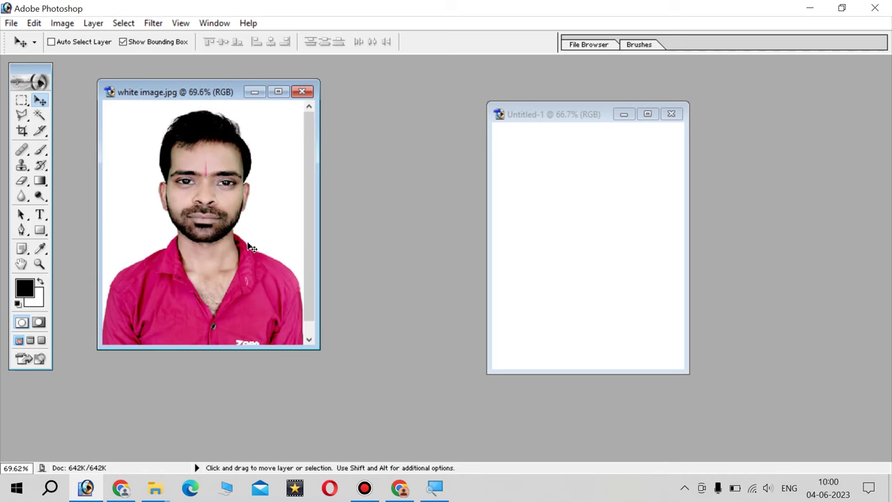
# Check the resized photo's pixel dimensions and document size in Image Size without applying changes
pyautogui.scroll(-2, 252, 247)
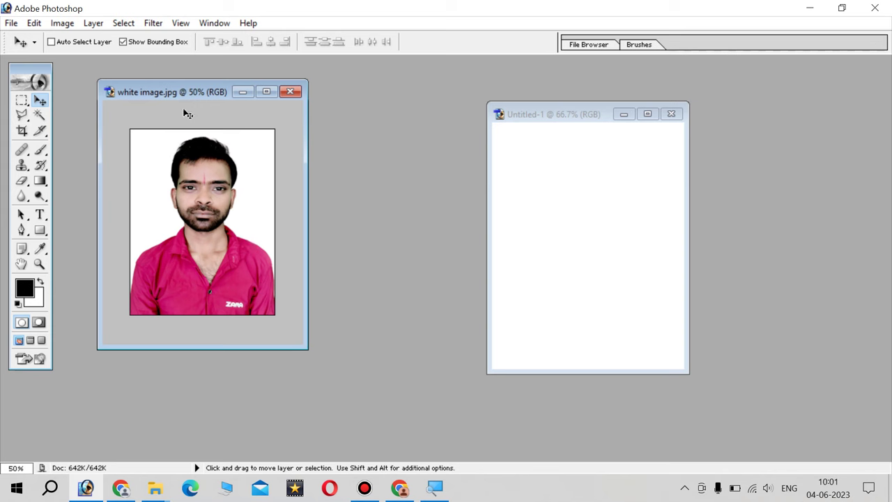
pyautogui.rightClick(171, 92)
pyautogui.click(216, 113)
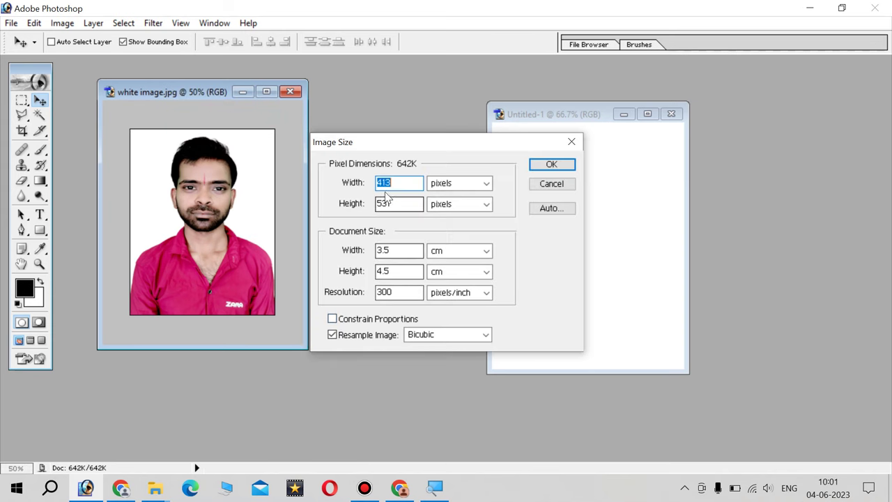
pyautogui.click(551, 186)
# Inspect the blank document's pixel dimensions, document width and height, and resolution in Image Size, leaving them unchanged
pyautogui.click(562, 114)
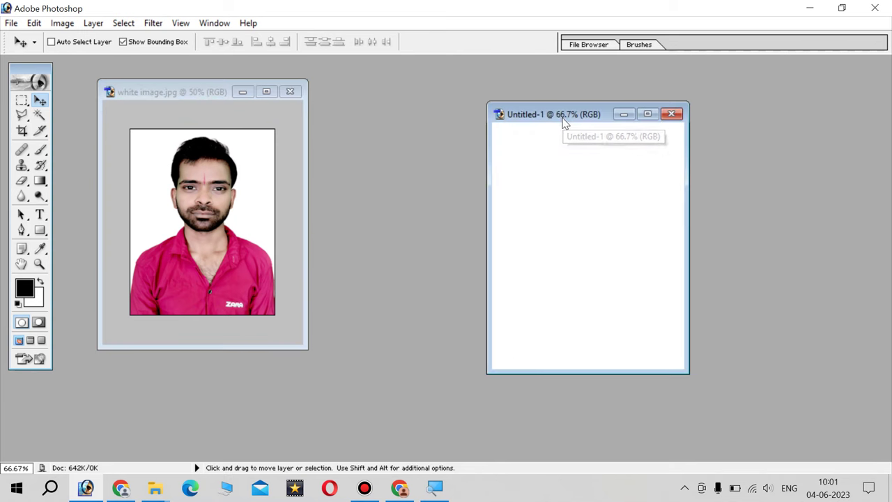
pyautogui.moveTo(562, 113); pyautogui.dragTo(506, 100)
pyautogui.rightClick(505, 100)
pyautogui.click(546, 124)
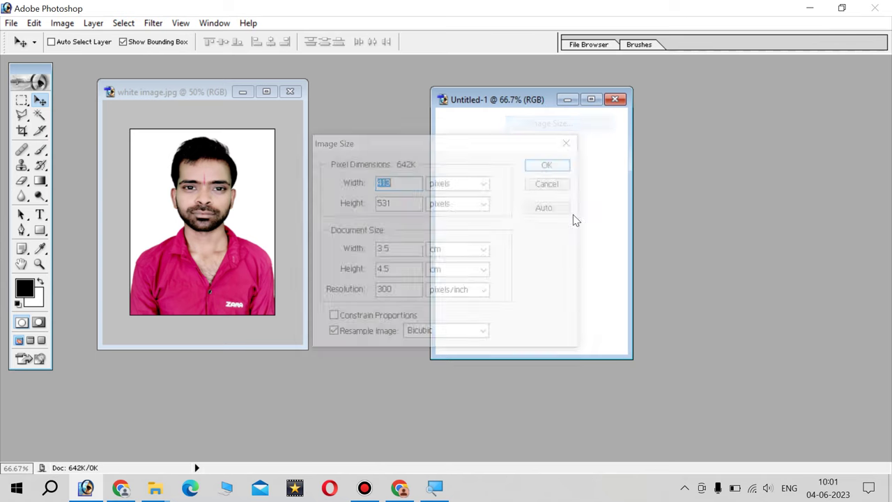
pyautogui.click(395, 182)
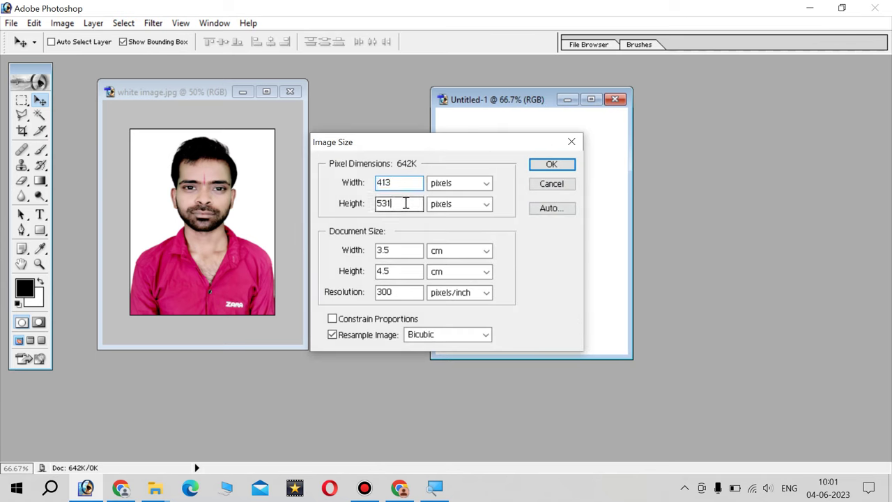
pyautogui.click(406, 250)
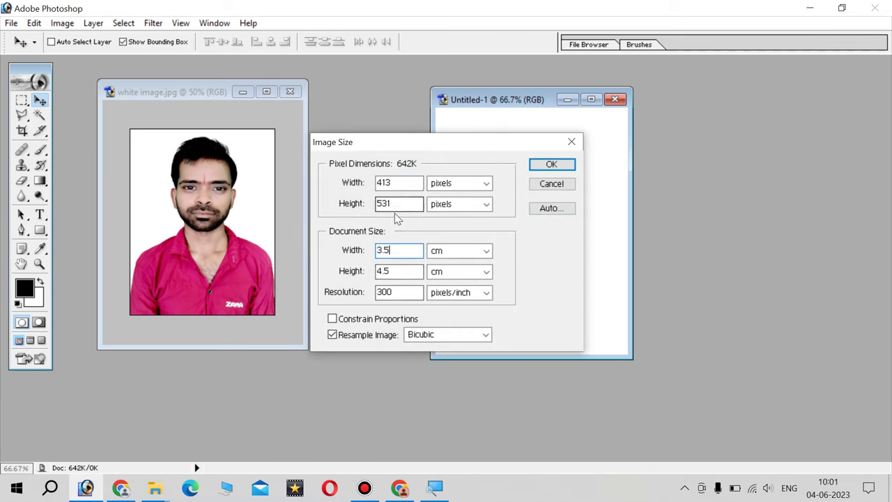
pyautogui.doubleClick(394, 292)
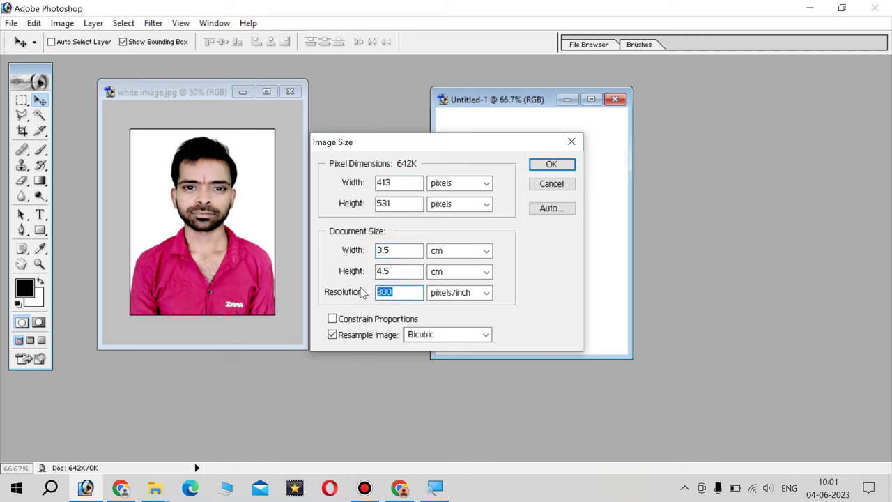
pyautogui.click(390, 249)
pyautogui.doubleClick(390, 249)
pyautogui.doubleClick(399, 271)
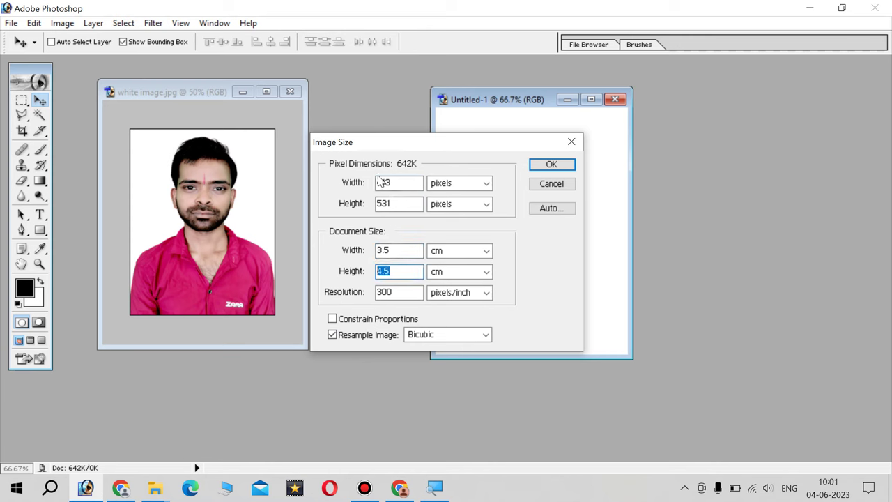
pyautogui.click(542, 184)
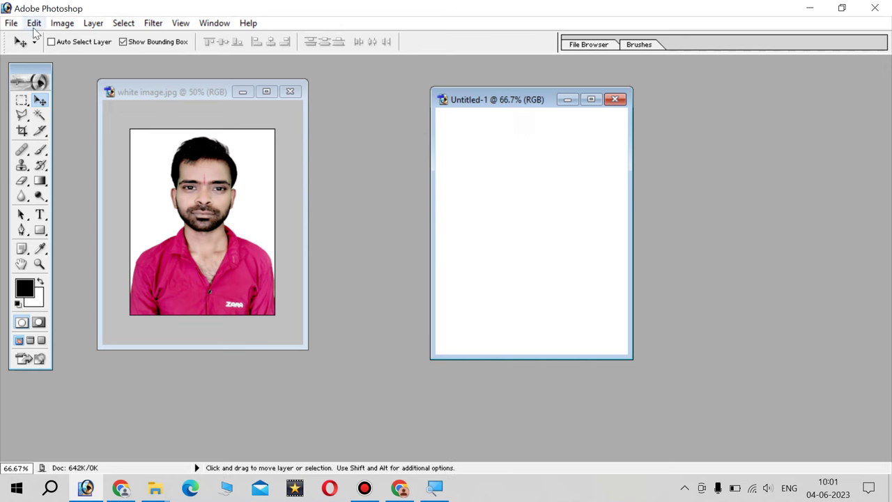
# Recheck the blank document's width in pixels in Image Size and close it without changes
pyautogui.rightClick(469, 101)
pyautogui.click(528, 125)
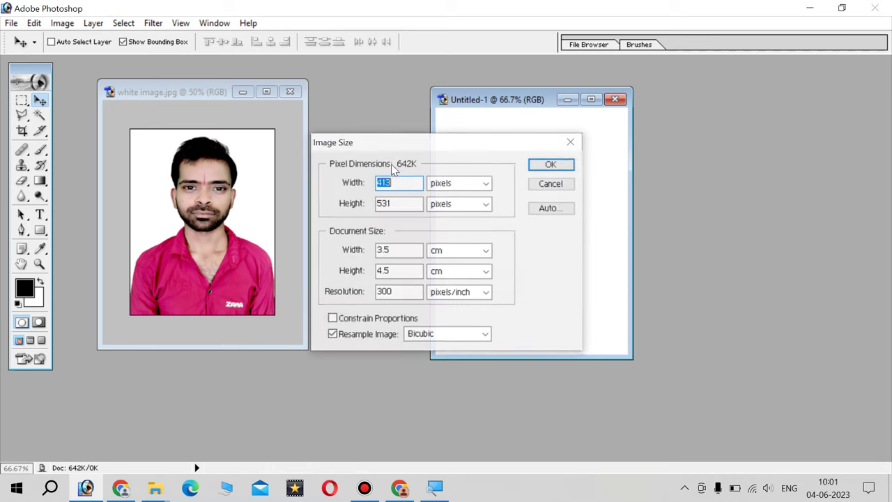
pyautogui.click(399, 182)
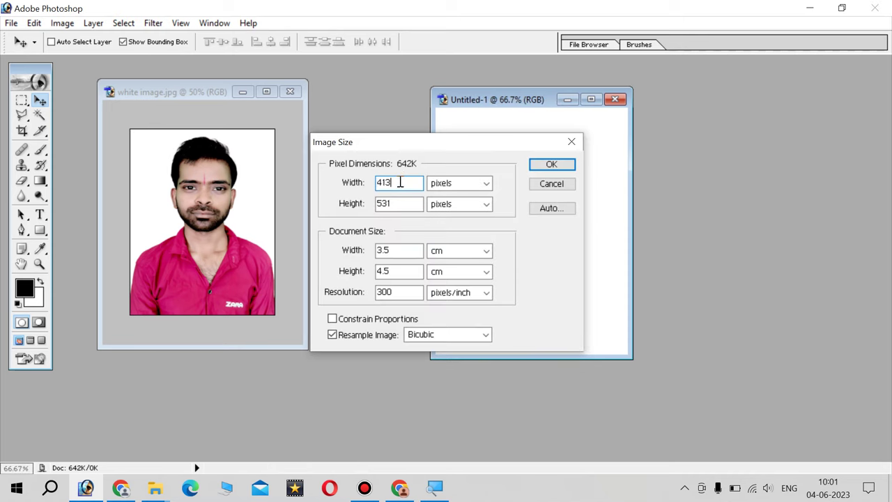
pyautogui.click(551, 186)
# Create a new white RGB document 413 pixels wide and 531 pixels high at 300 pixels/inch
pyautogui.click(13, 23)
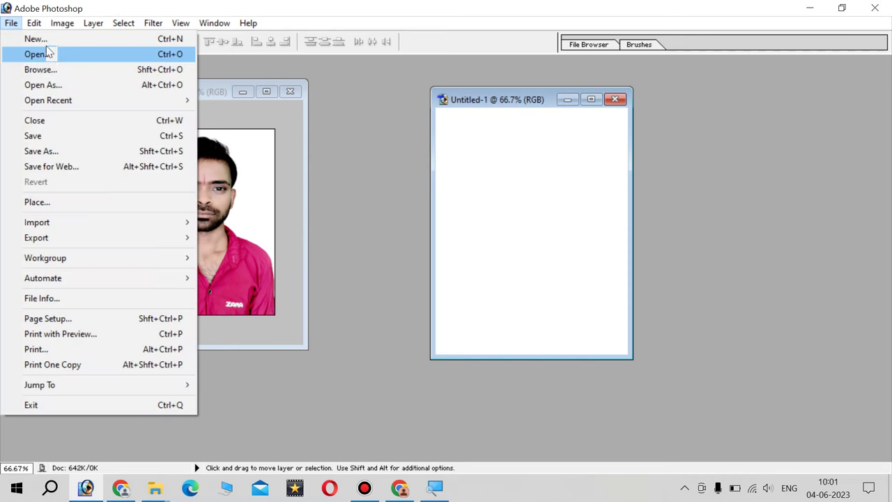
pyautogui.click(33, 38)
pyautogui.doubleClick(447, 255)
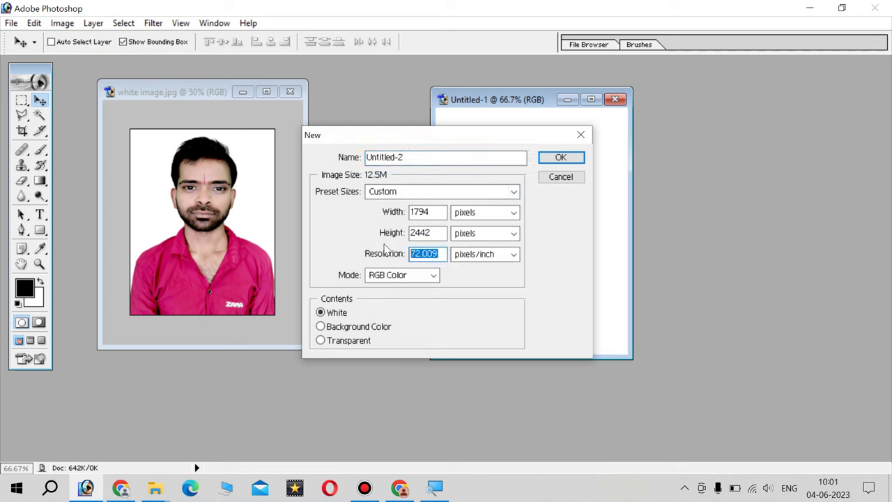
pyautogui.write('300')
pyautogui.hotkey('shift', 'Tab')
pyautogui.hotkey('shift', 'Tab')
pyautogui.hotkey('shift', 'Tab')
pyautogui.hotkey('shift', 'Tab')
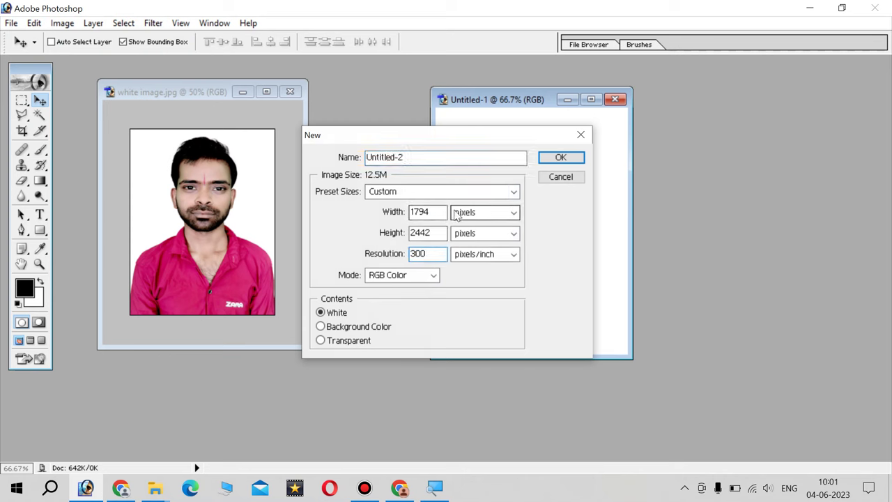
pyautogui.write('413')
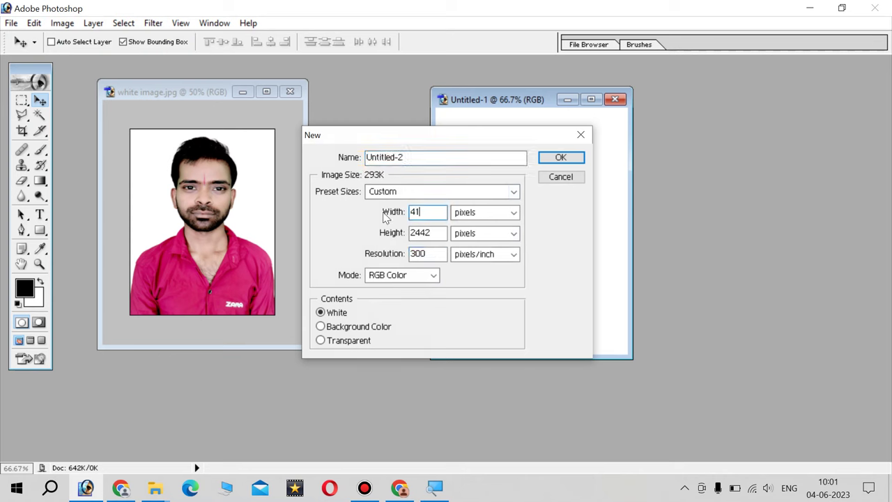
pyautogui.doubleClick(440, 234)
pyautogui.write('531')
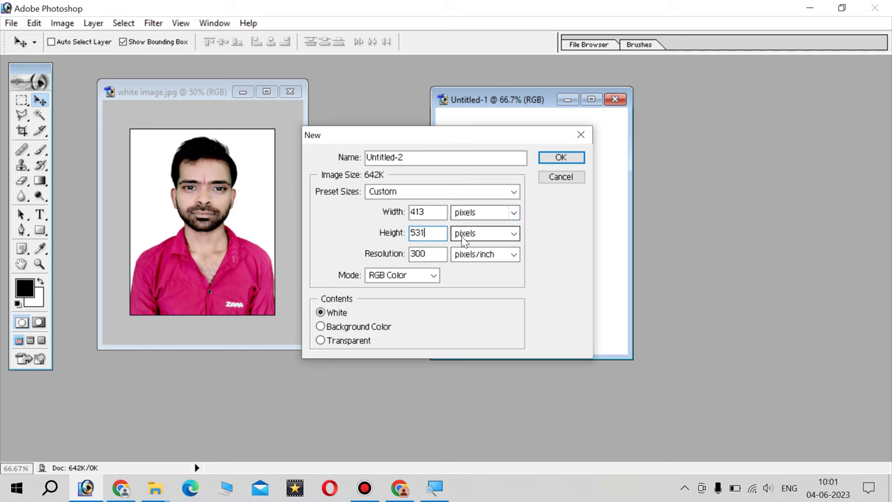
pyautogui.click(547, 164)
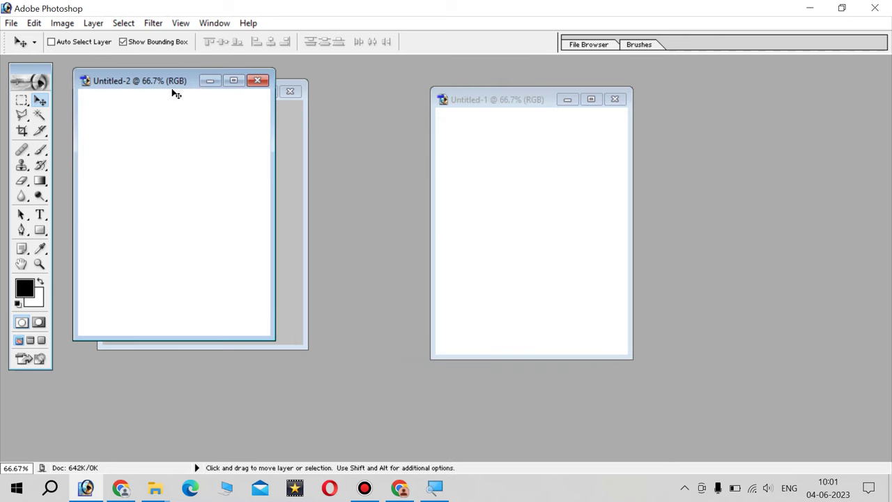
# Move the second blank document beside the photo and examine its pixel and centimetre dimensions in Image Size without changing them
pyautogui.moveTo(150, 81); pyautogui.dragTo(372, 108)
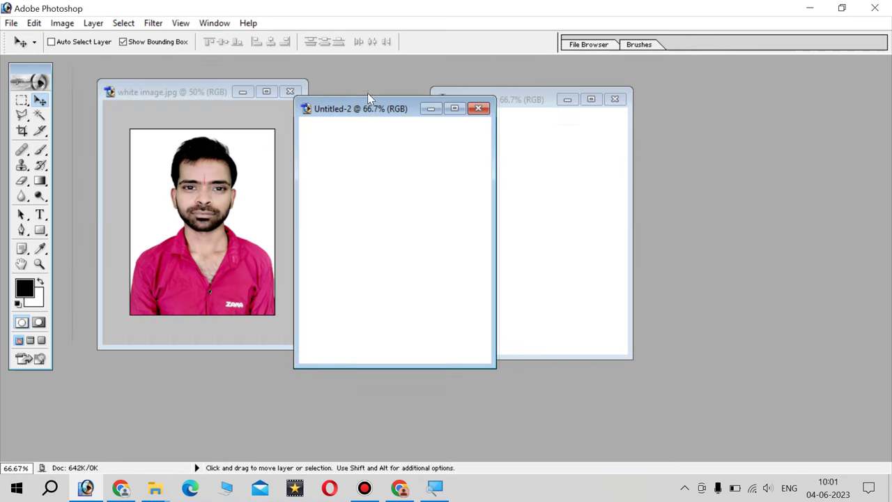
pyautogui.rightClick(373, 109)
pyautogui.click(418, 130)
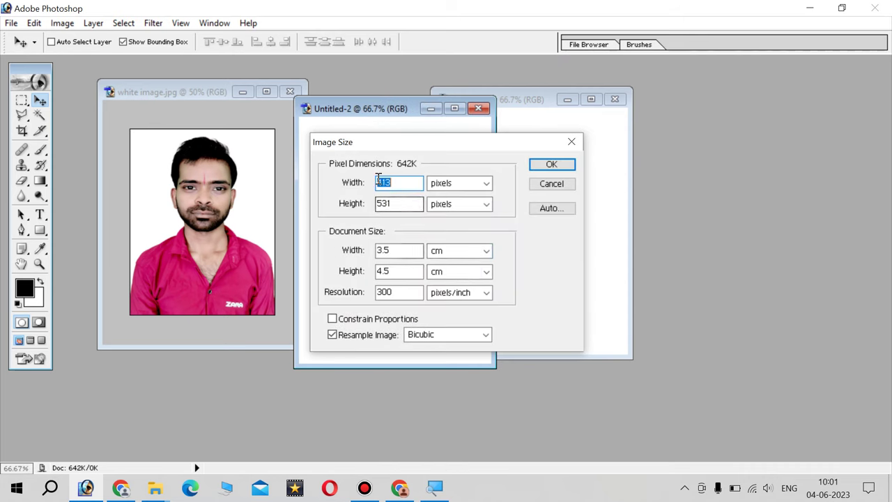
pyautogui.click(408, 250)
pyautogui.click(397, 251)
pyautogui.moveTo(414, 146); pyautogui.dragTo(648, 140)
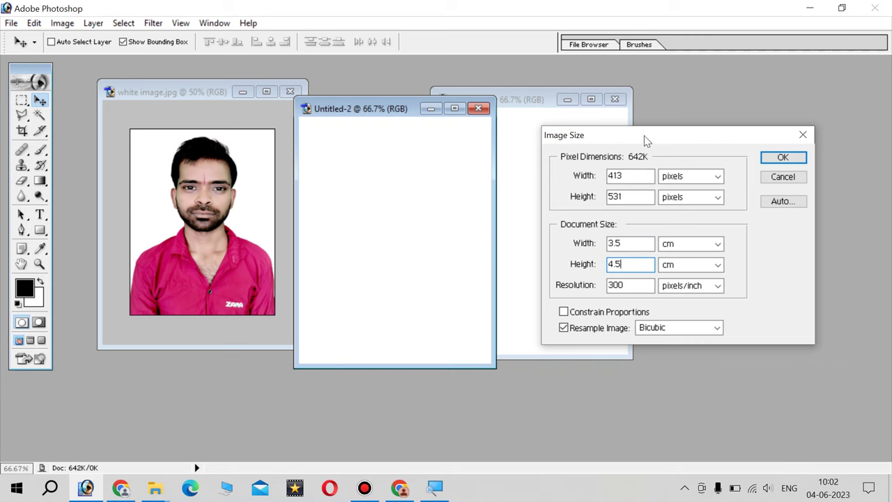
pyautogui.moveTo(645, 137); pyautogui.dragTo(597, 140)
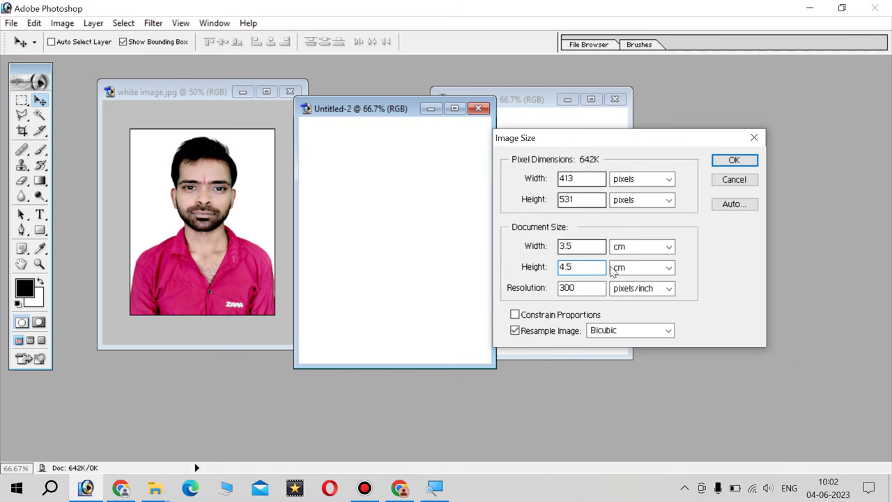
pyautogui.moveTo(643, 138); pyautogui.dragTo(589, 155)
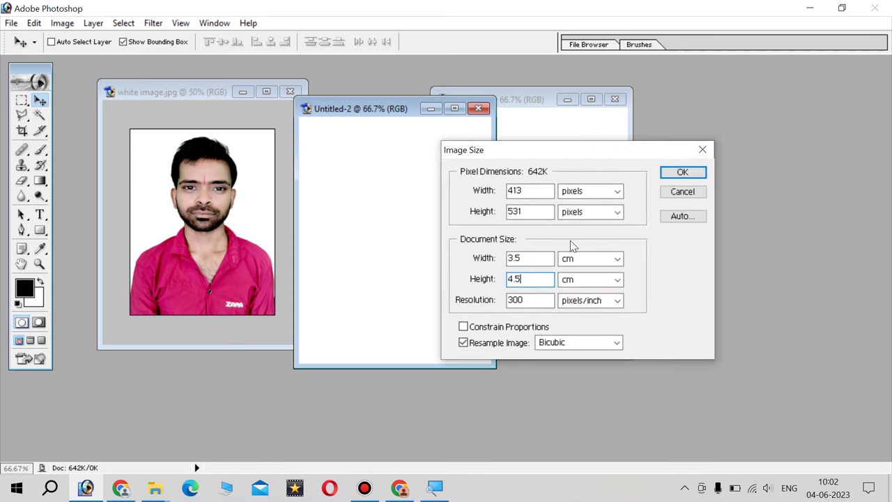
pyautogui.click(538, 190)
pyautogui.click(682, 197)
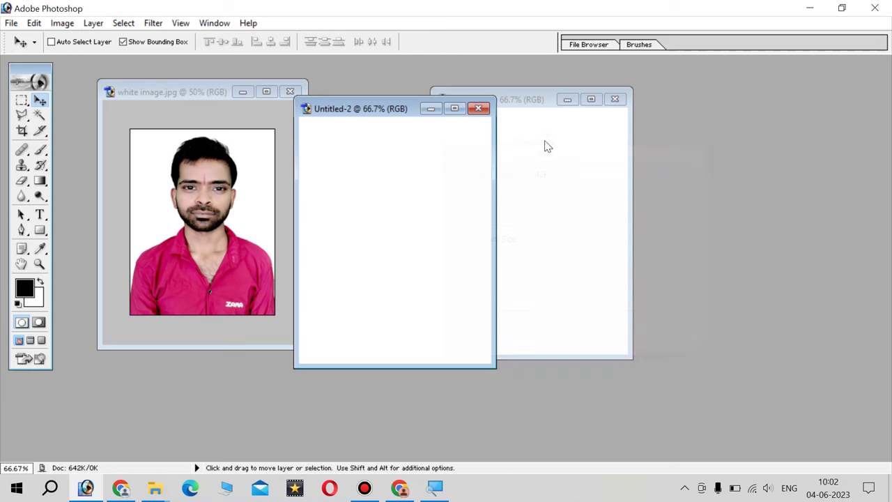
# Close both blank documents without saving, keeping only the portrait photo open
pyautogui.moveTo(411, 110); pyautogui.dragTo(526, 100)
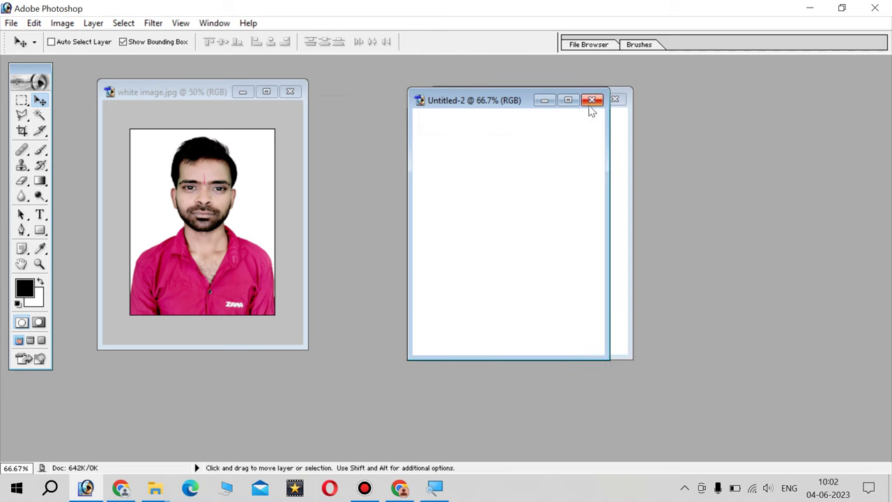
pyautogui.click(589, 102)
pyautogui.click(614, 100)
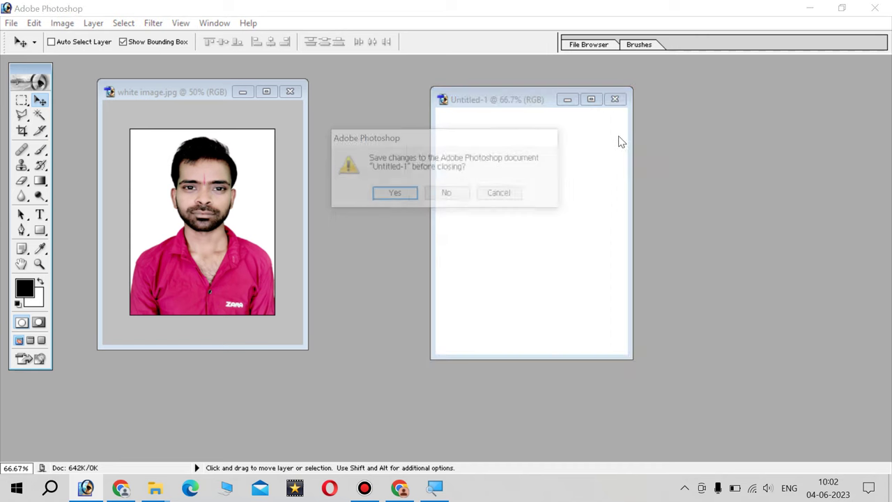
pyautogui.click(456, 193)
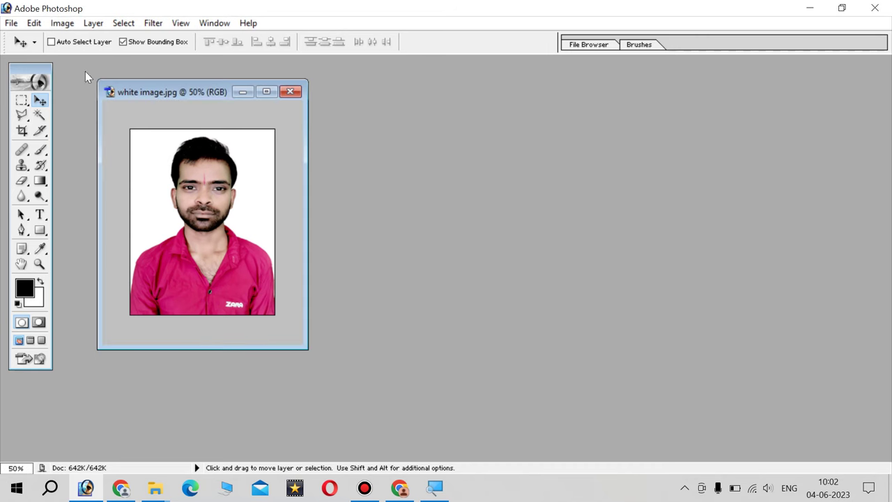
# Start a new custom-size document with a resolution of 300 pixels/inch
pyautogui.click(11, 23)
pyautogui.click(53, 43)
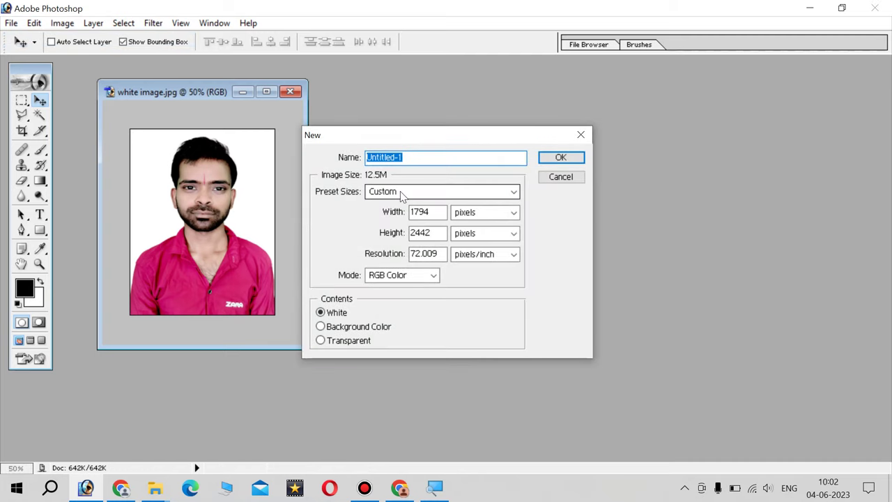
pyautogui.click(400, 196)
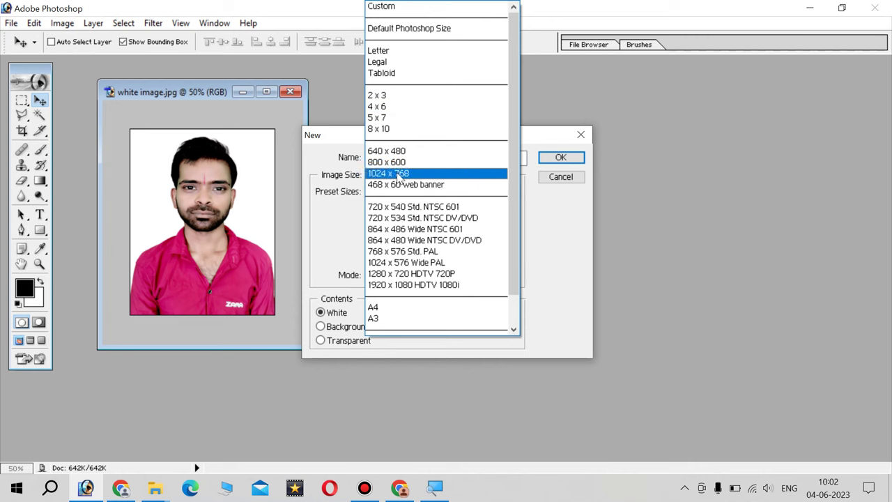
pyautogui.click(349, 144)
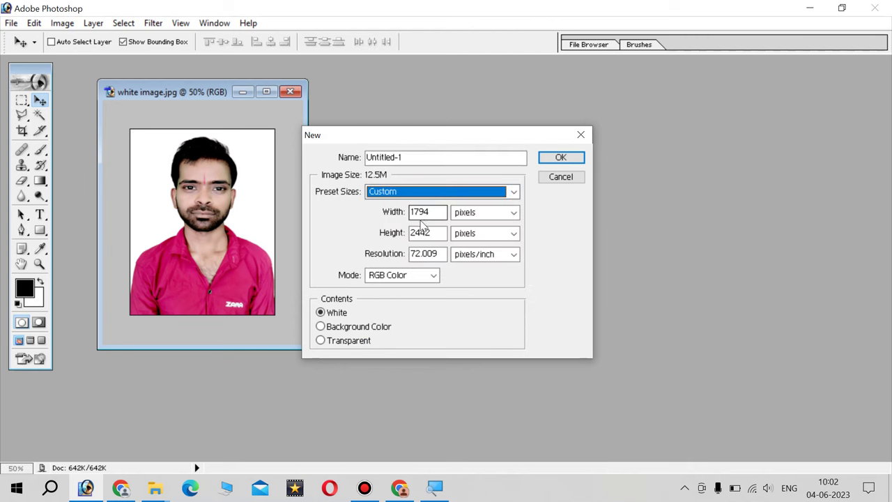
pyautogui.moveTo(438, 254); pyautogui.dragTo(376, 258)
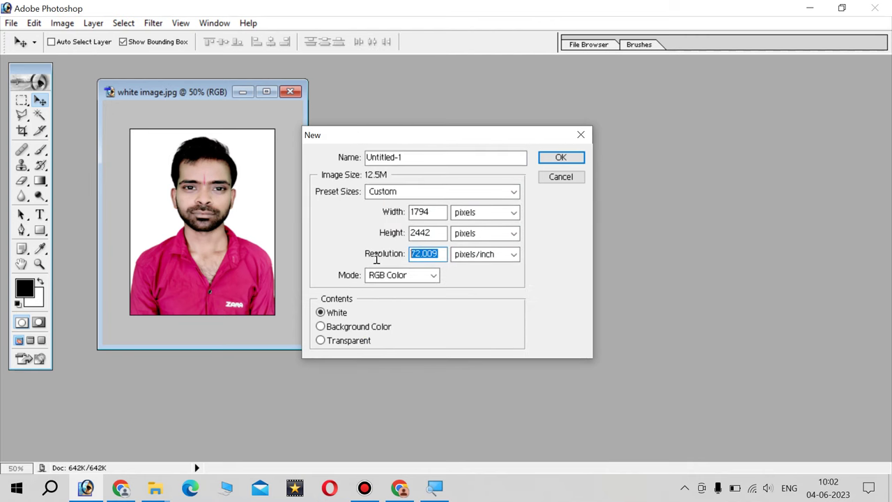
pyautogui.write('300')
# Set the new document's width and height to 2 inches each and create it
pyautogui.click(466, 213)
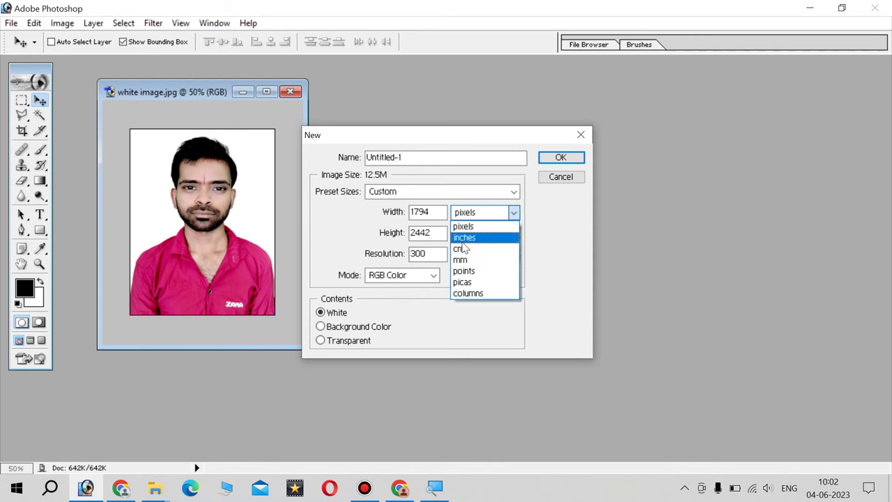
pyautogui.click(468, 237)
pyautogui.click(466, 234)
pyautogui.click(464, 255)
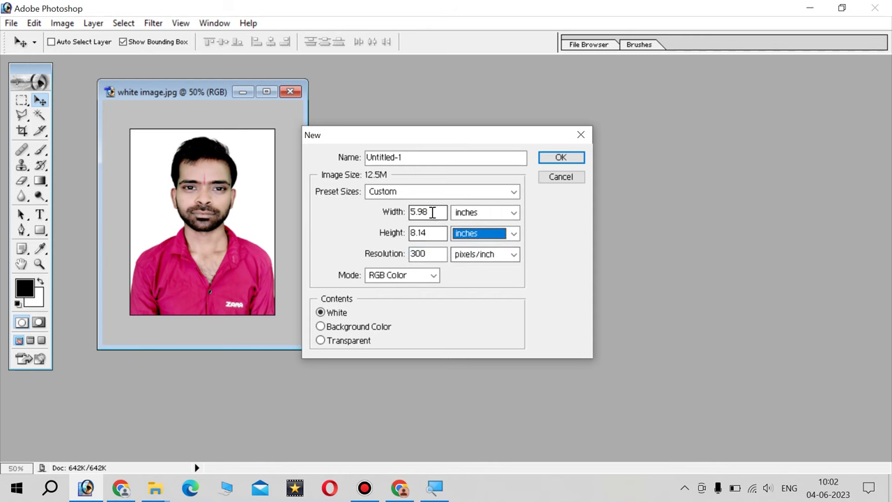
pyautogui.moveTo(438, 213); pyautogui.dragTo(357, 218)
pyautogui.write('2')
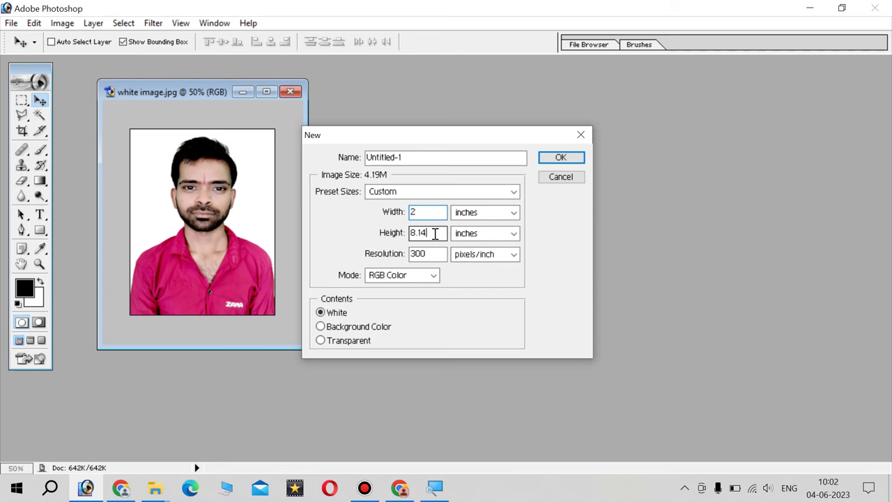
pyautogui.moveTo(435, 234); pyautogui.dragTo(355, 242)
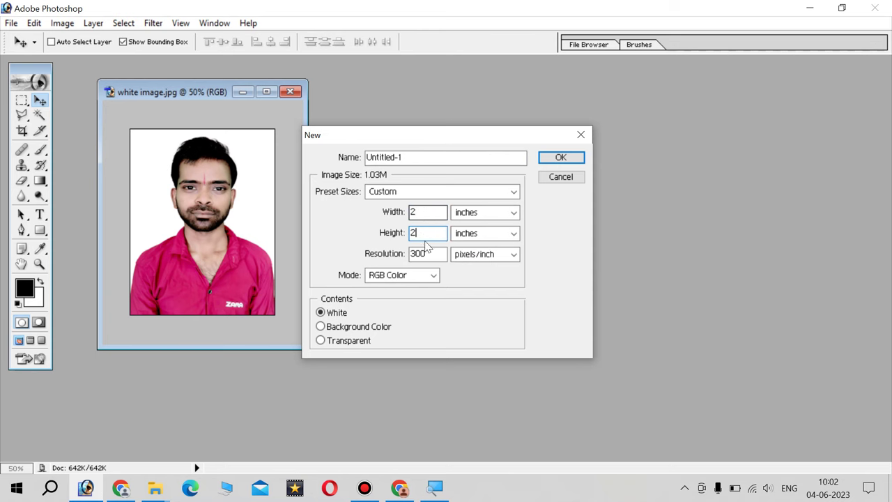
pyautogui.click(560, 158)
# Place the blank square document beside the portrait and copy the portrait photo into it with the Move tool
pyautogui.moveTo(221, 89); pyautogui.dragTo(569, 86)
pyautogui.click(183, 93)
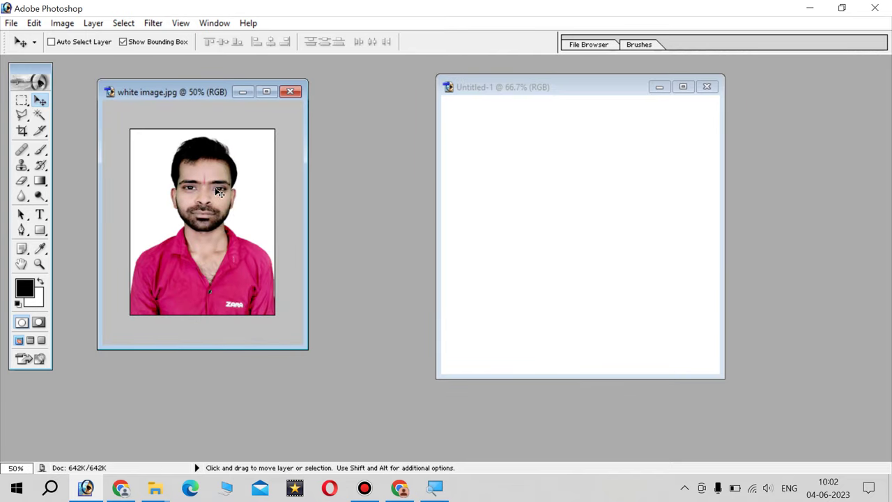
pyautogui.moveTo(219, 193); pyautogui.dragTo(596, 235)
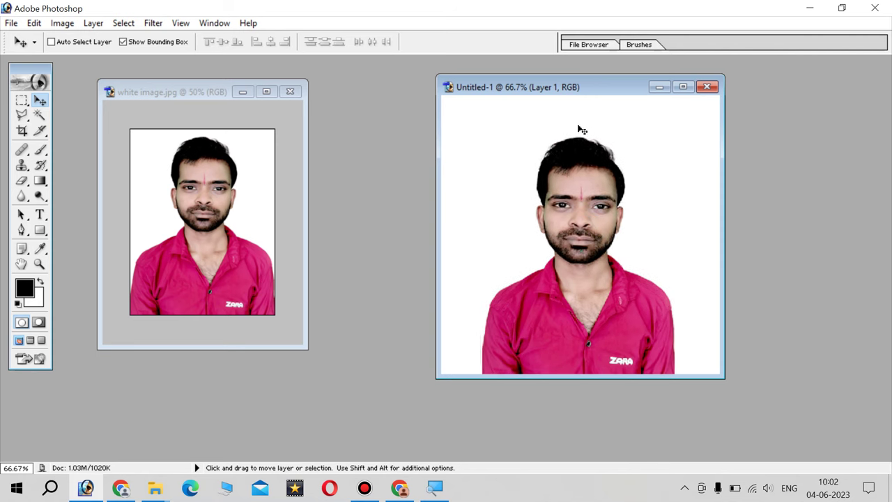
# Align the portrait layer with the canvas's upper-left corner and scale it to about 145.3% width and 113.0% height to fill the square
pyautogui.moveTo(584, 164); pyautogui.dragTo(542, 132)
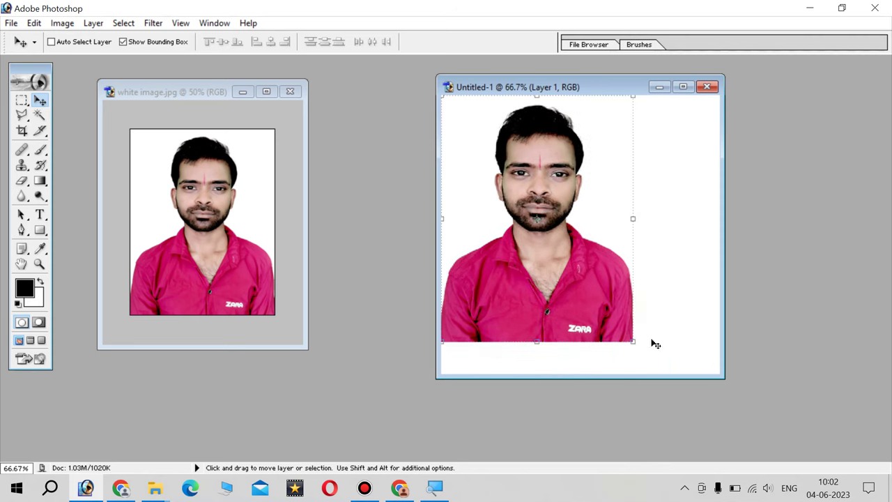
pyautogui.moveTo(641, 345); pyautogui.dragTo(719, 374)
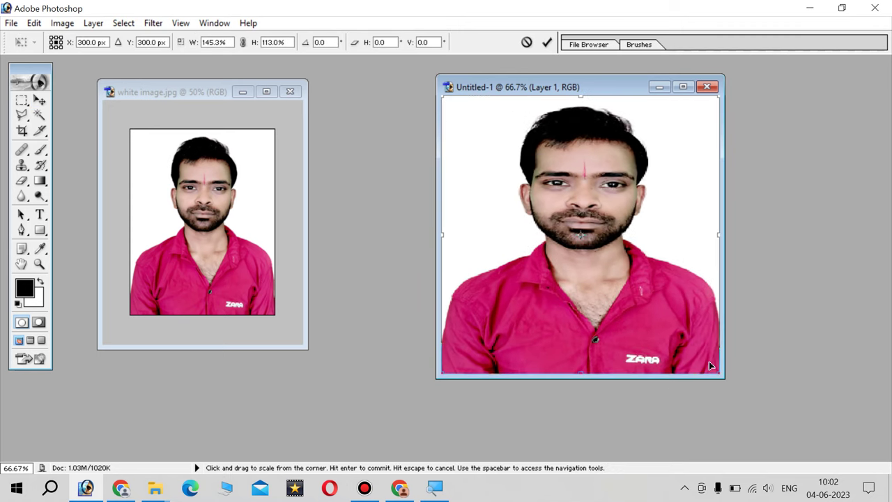
pyautogui.press('Return')
pyautogui.moveTo(579, 98); pyautogui.dragTo(464, 99)
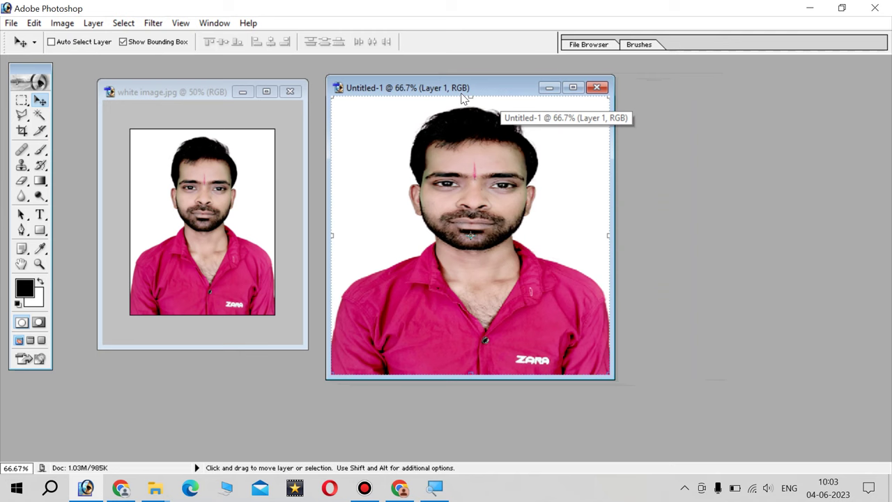